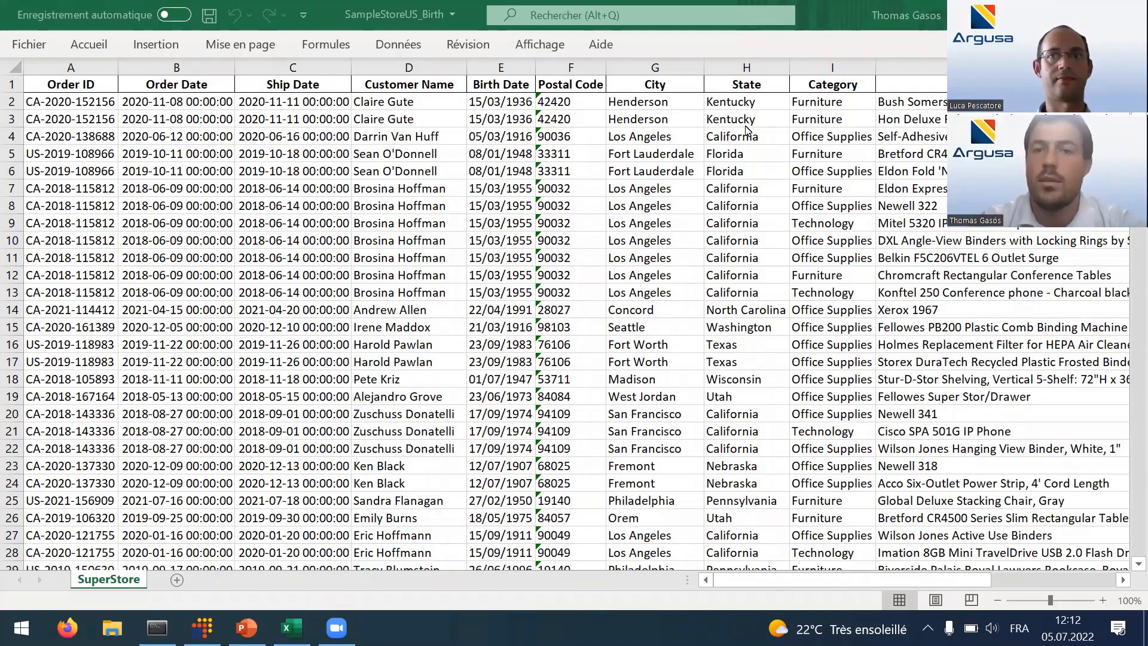
Step: Examine the columns of the SuperStore sheet, from Order ID and customer details through to Quantity, Profit and Sales
scroll(353, 137, right, 2)
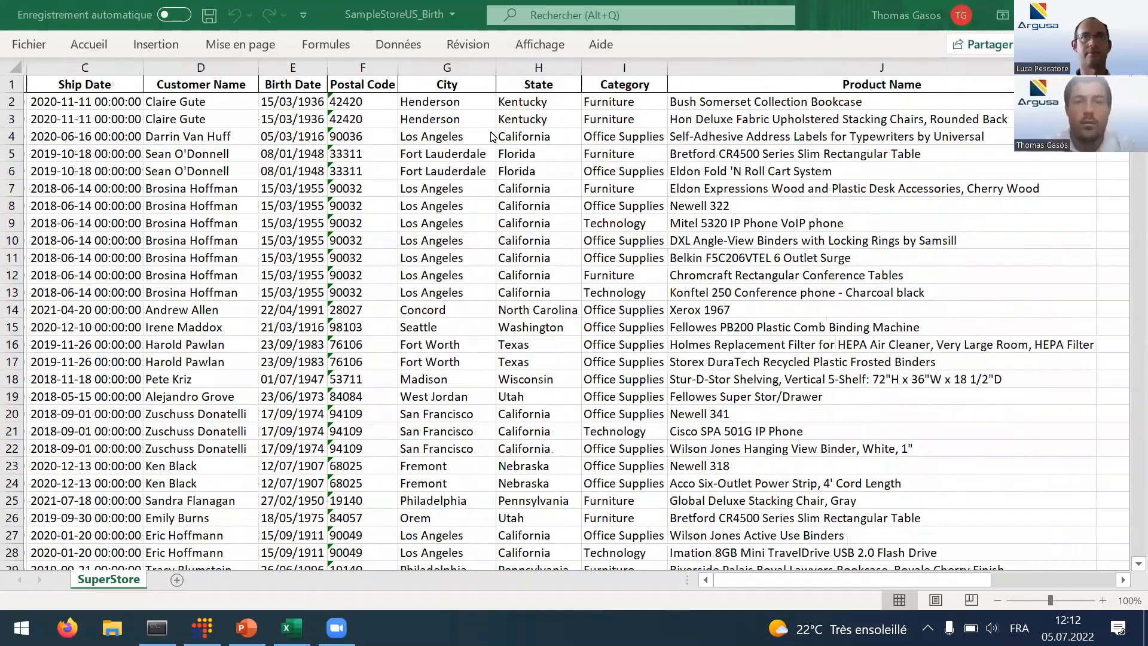
scroll(339, 101, right, 4)
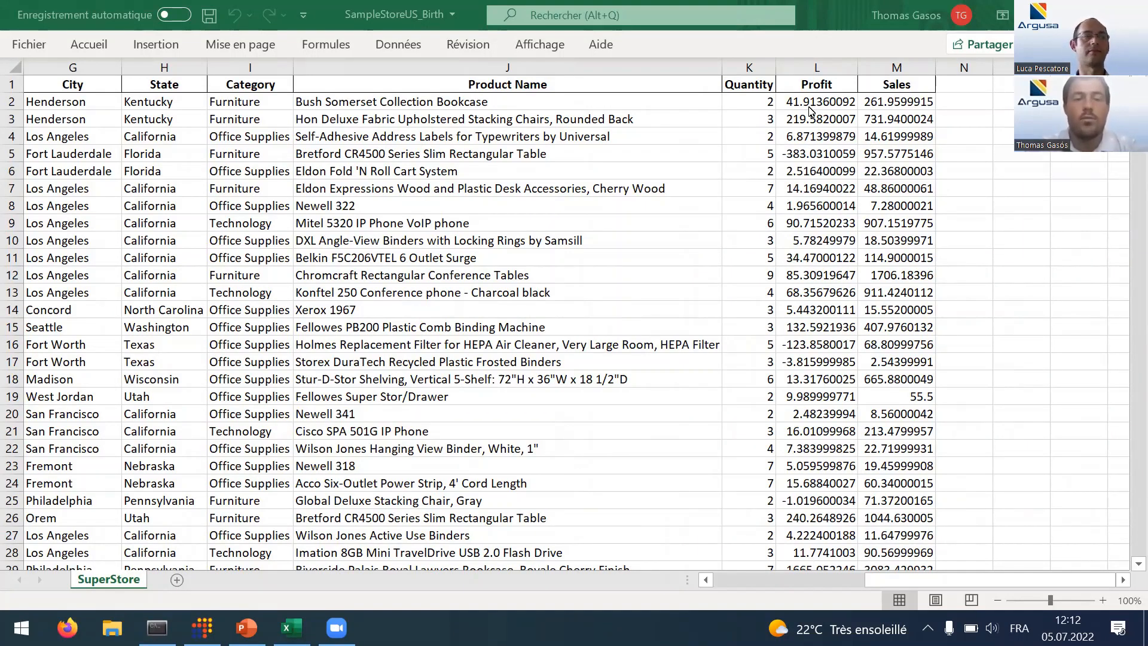
scroll(563, 271, left, 6)
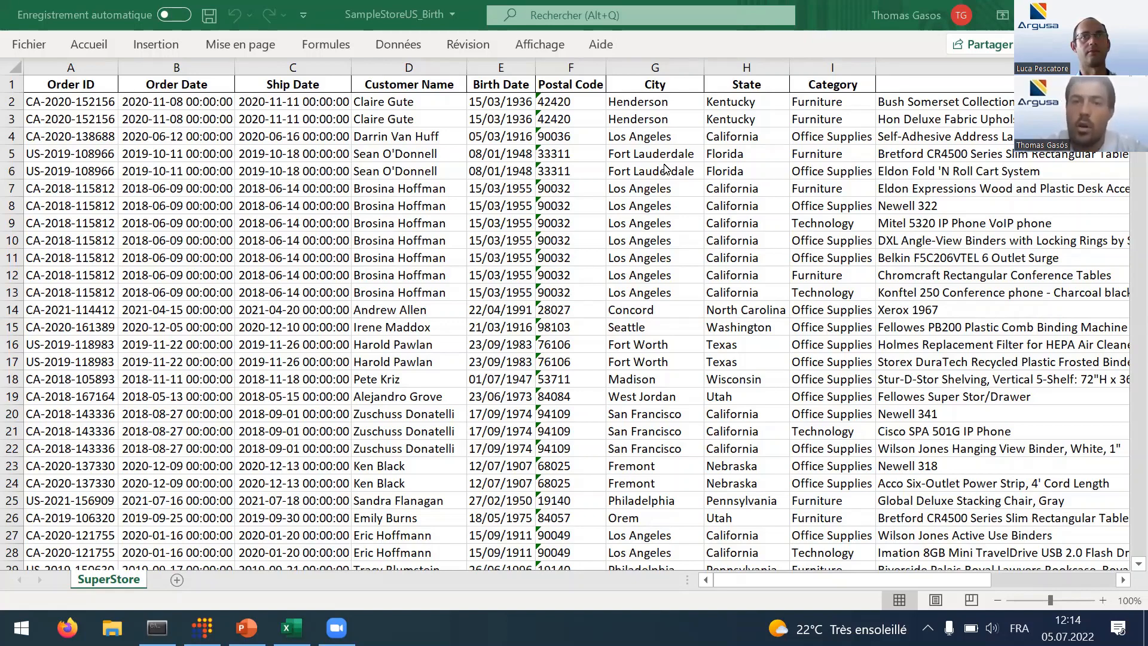
scroll(666, 168, right, 5)
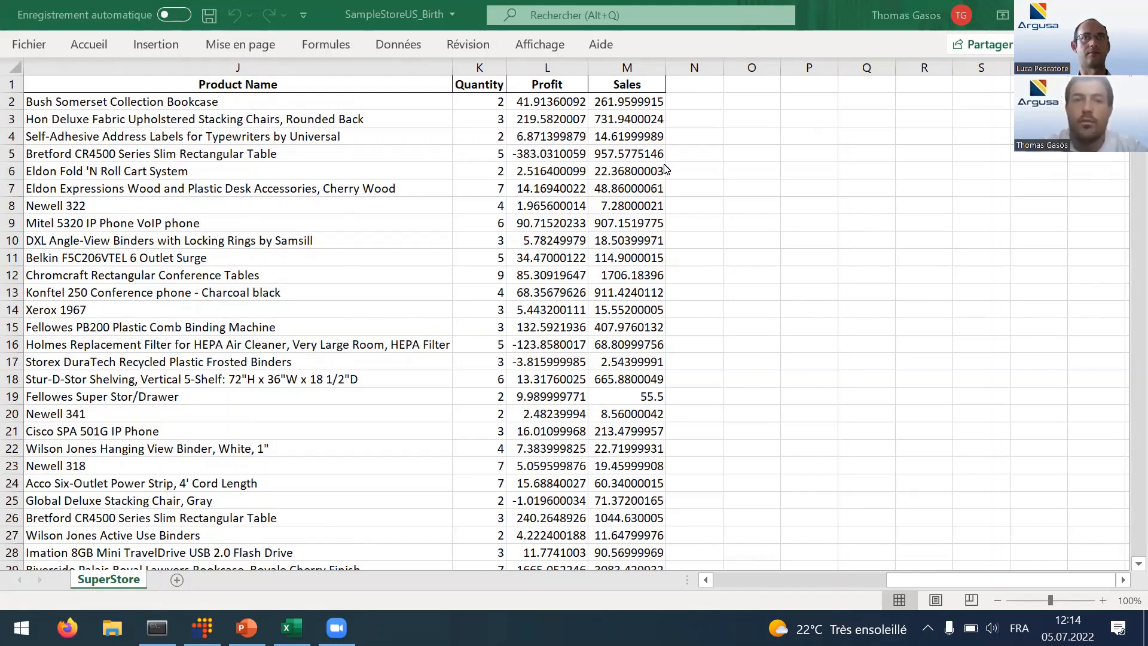
scroll(667, 169, left, 3)
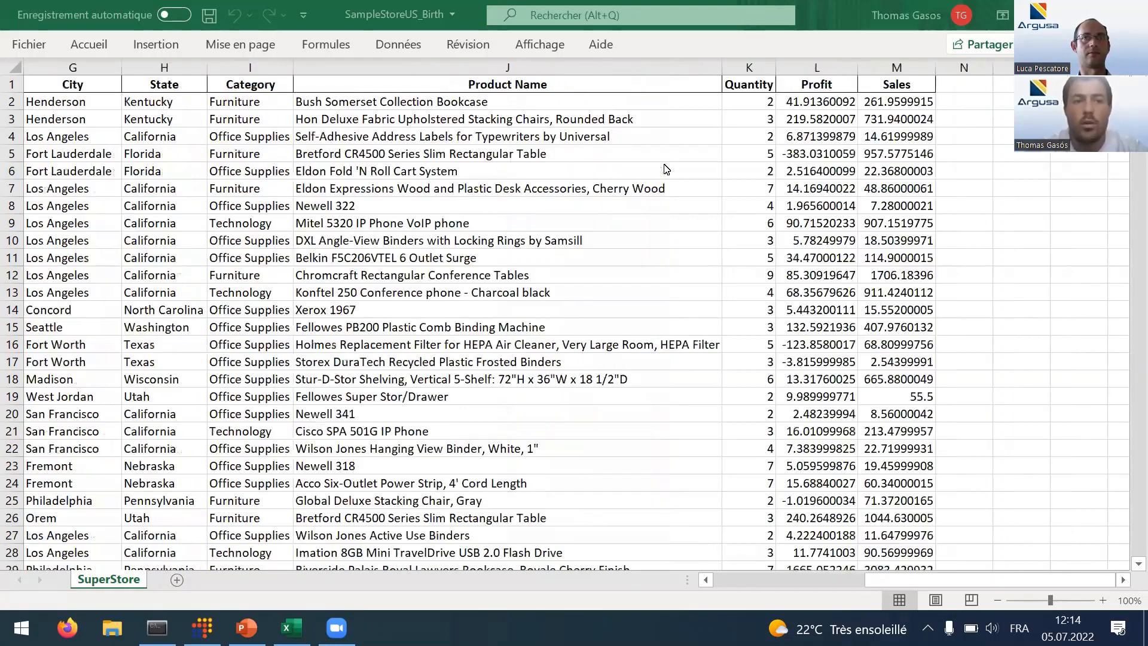
scroll(666, 169, left, 6)
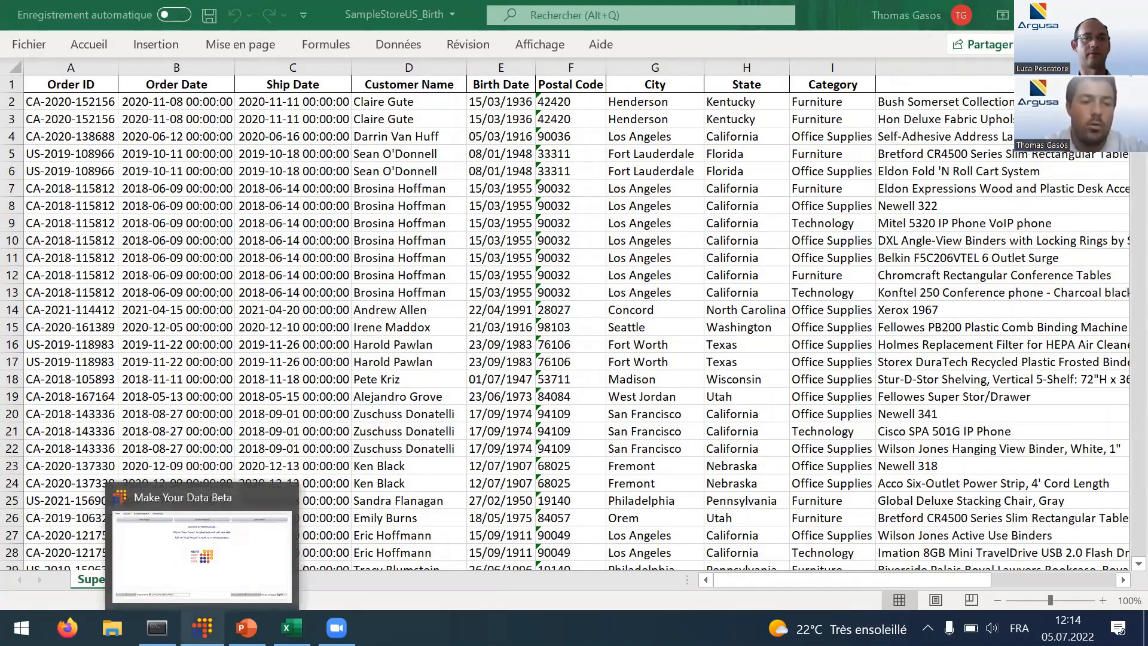
Step: Switch to Make Your Data, start a new project and load the SampleStoreUS_Birth file as its data source
click(202, 628)
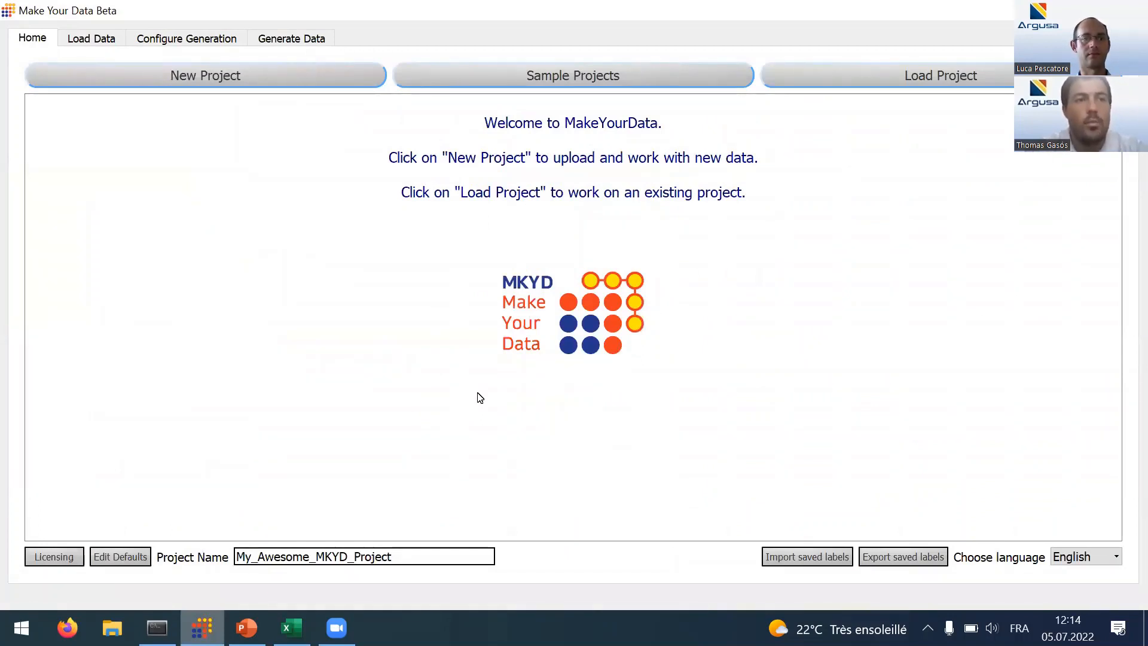
click(309, 82)
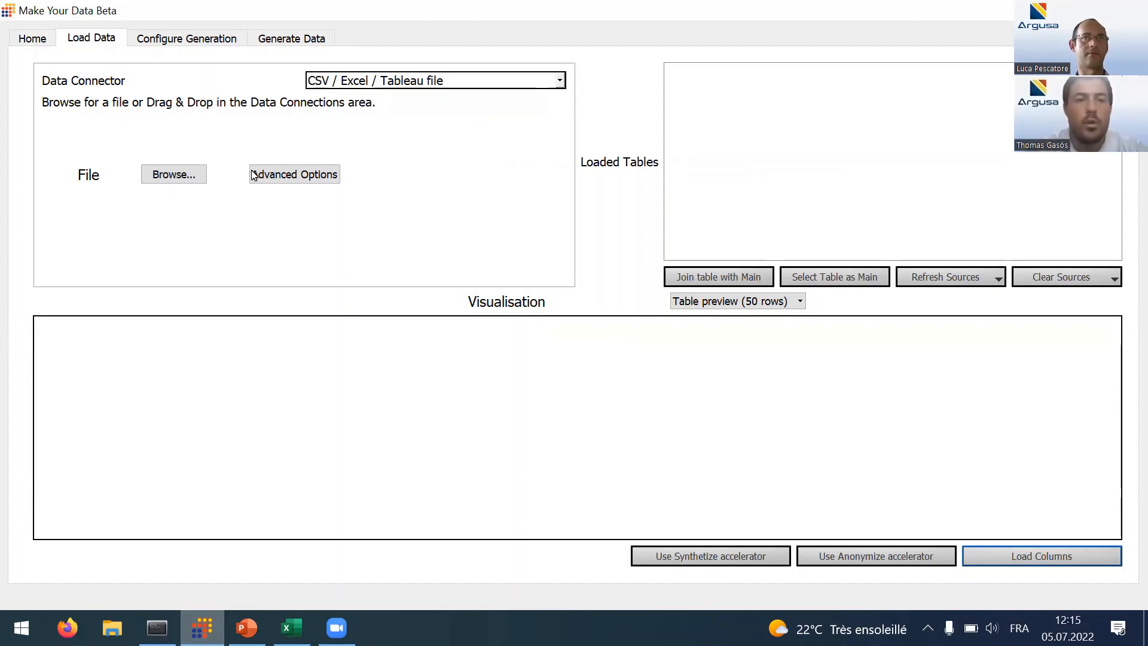
click(188, 180)
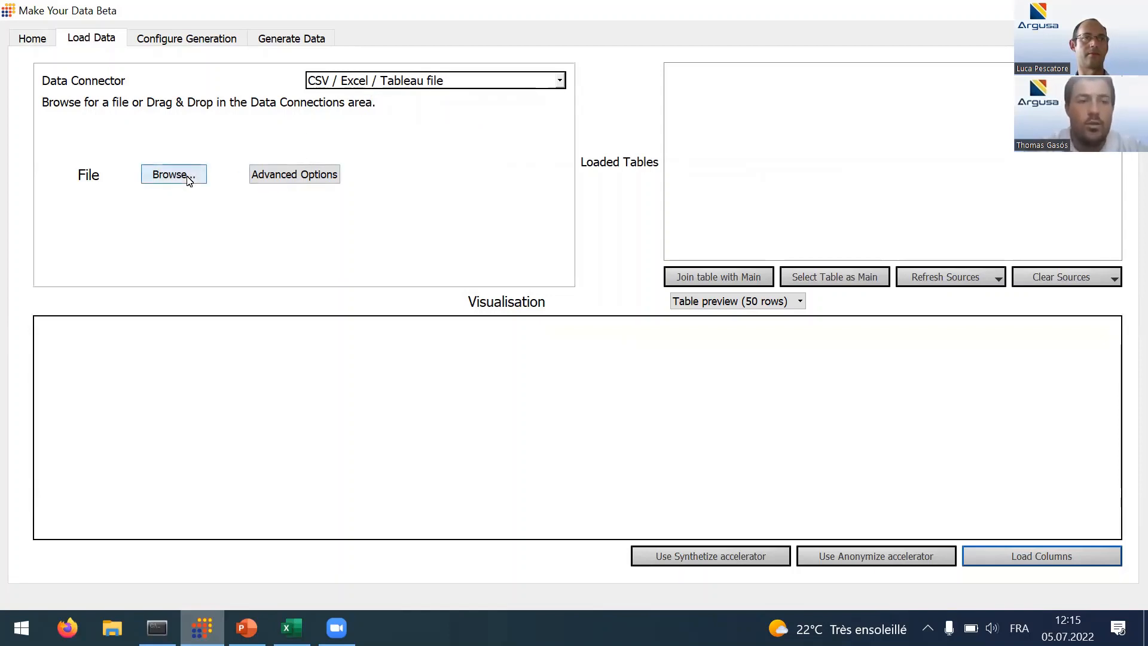
click(612, 356)
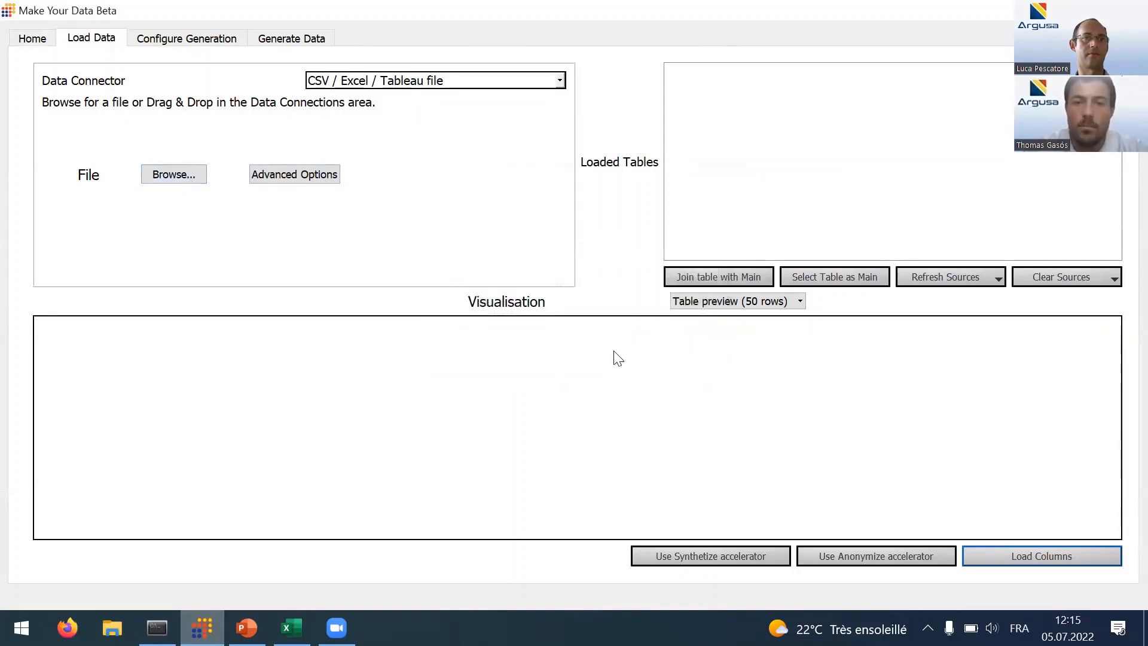
scroll(72, 246, down, 3)
scroll(76, 216, up, 6)
scroll(73, 194, up, 3)
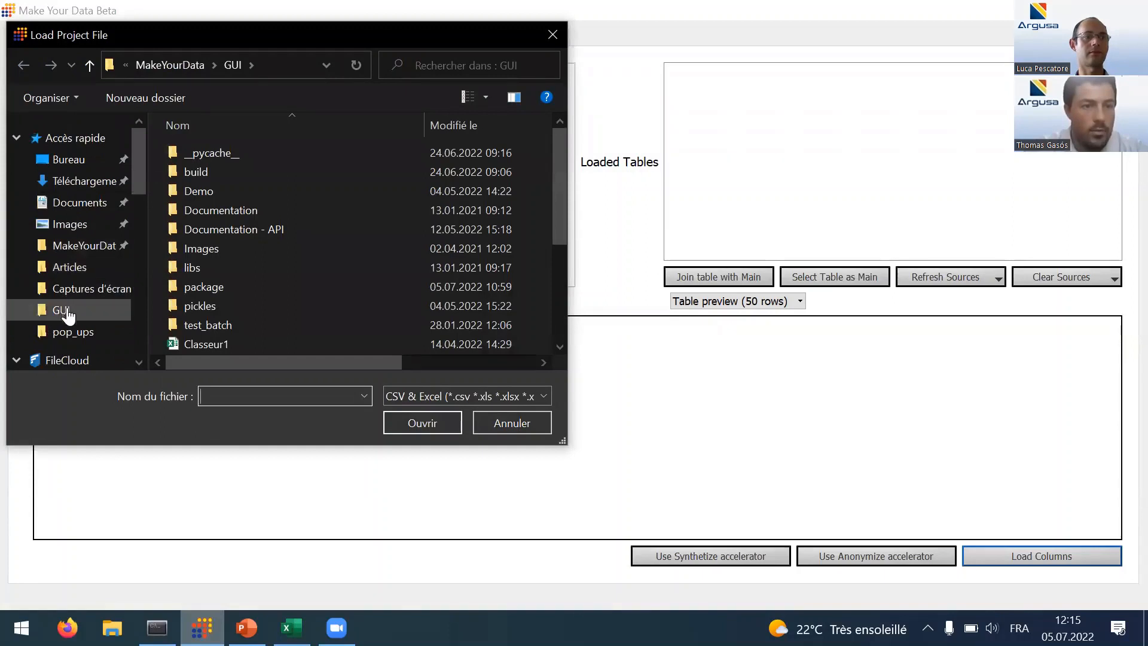
scroll(372, 245, down, 2)
scroll(372, 246, down, 1)
double_click(279, 308)
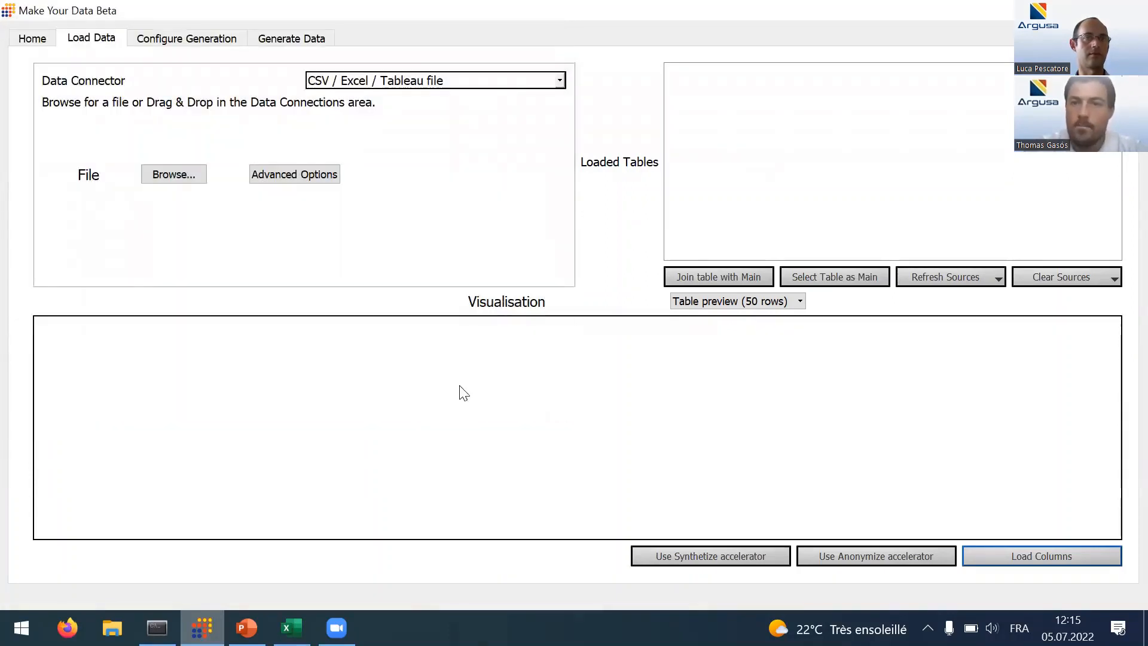
Step: Select the loaded SuperStore table and look through its row preview
click(768, 74)
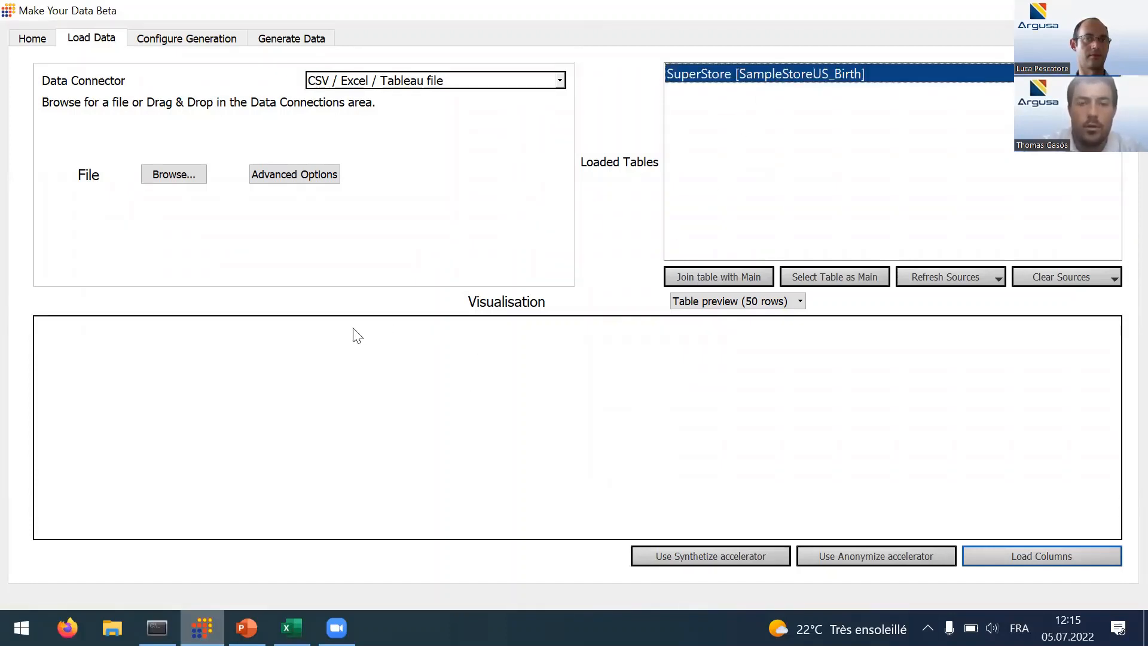
click(827, 78)
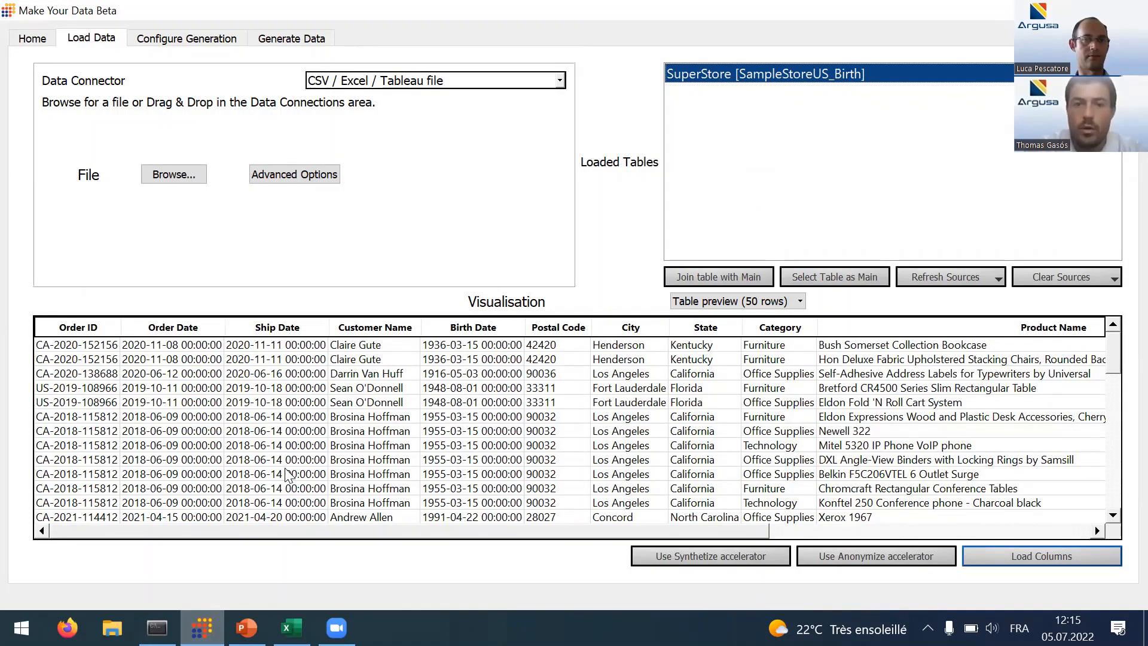
scroll(287, 475, down, 1)
scroll(287, 476, down, 2)
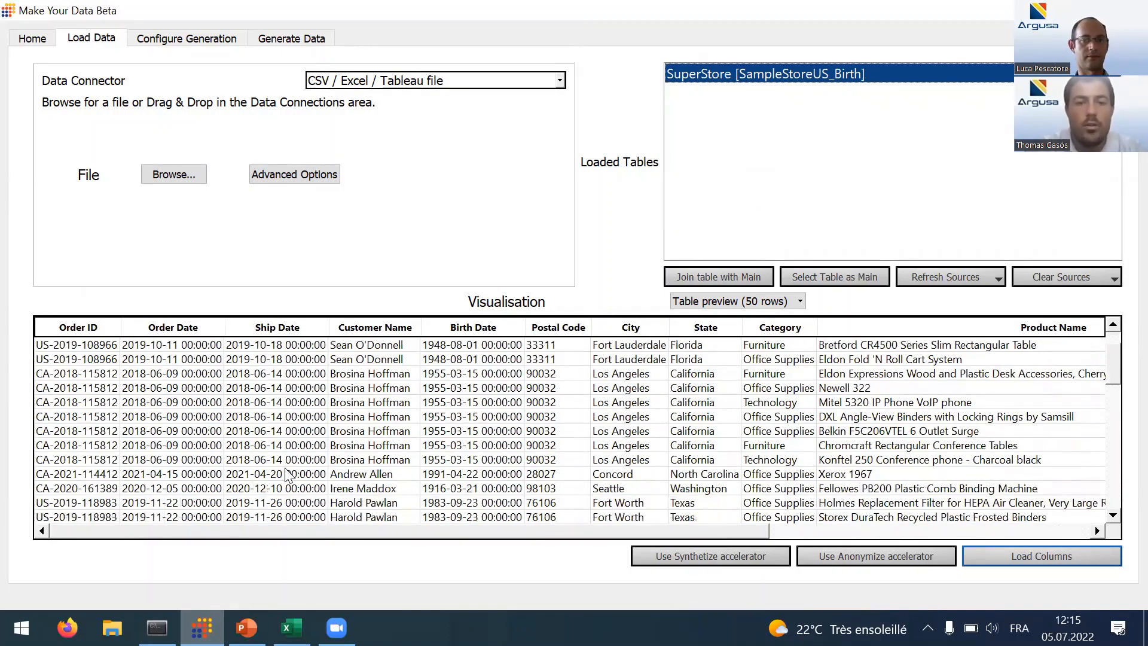
scroll(287, 475, up, 3)
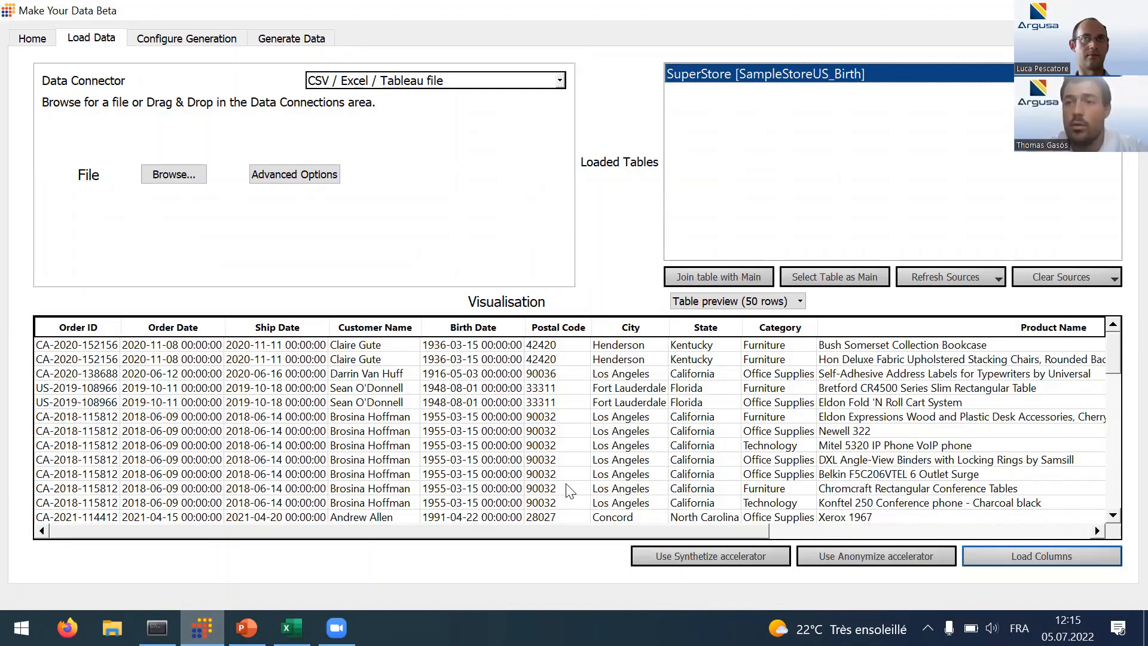
Step: Open the anonymisation accelerator for the SuperStore table and set the global level to Strong anonymisation
click(831, 562)
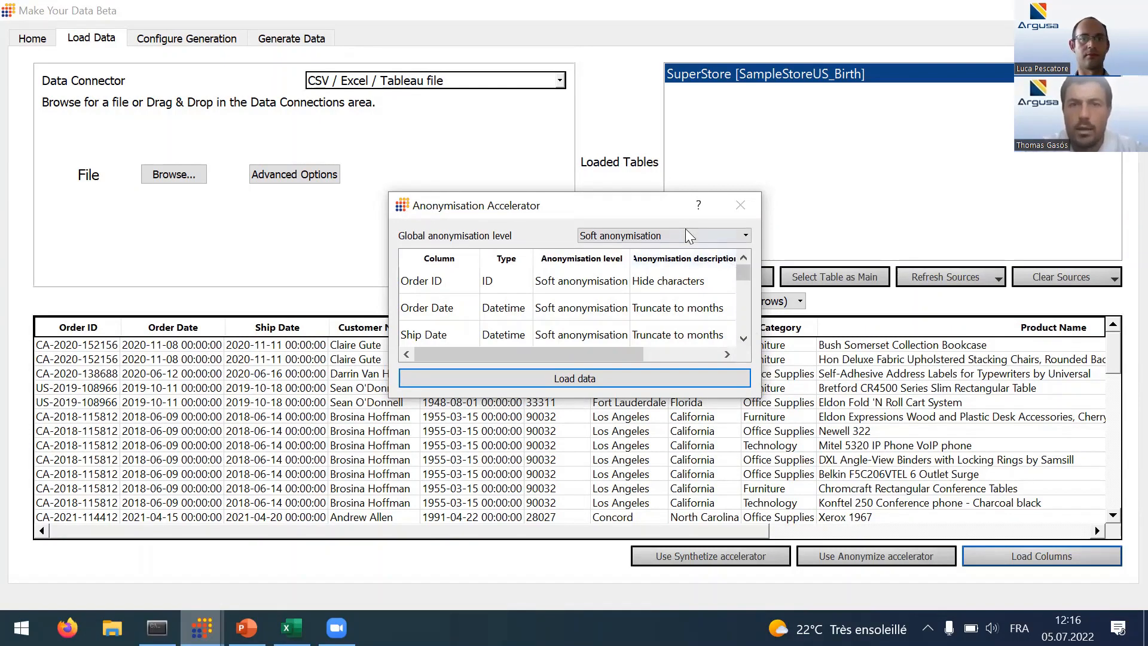
mouse_move(640, 194)
mouse_down()
mouse_move(639, 98)
mouse_move(625, 119)
mouse_move(649, 186)
mouse_up()
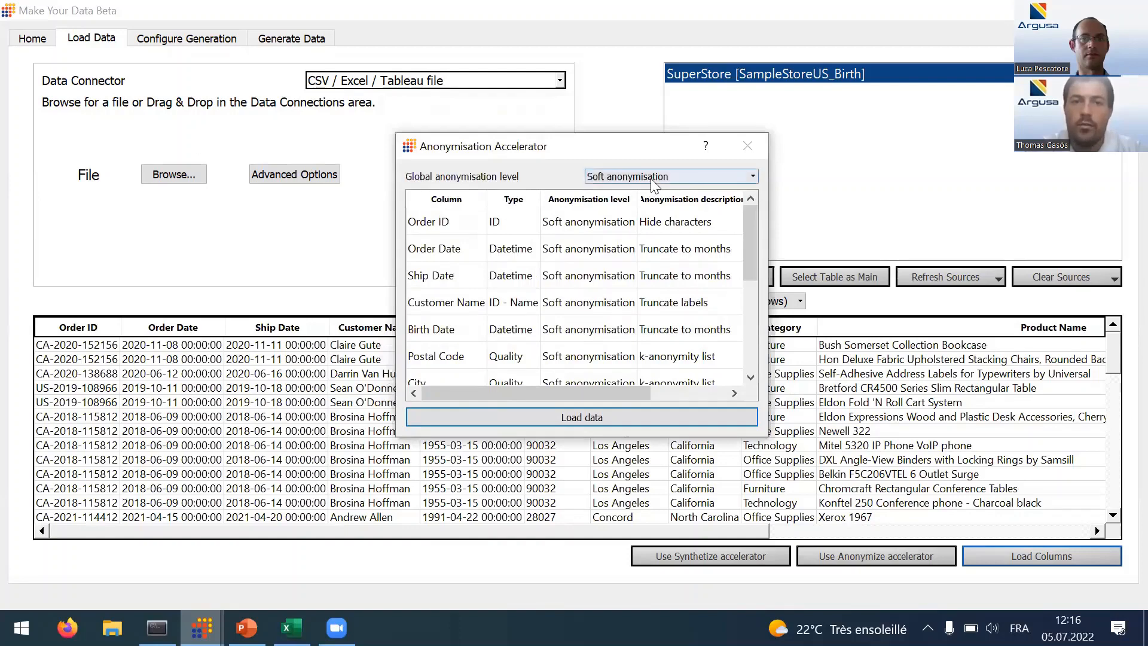
click(651, 178)
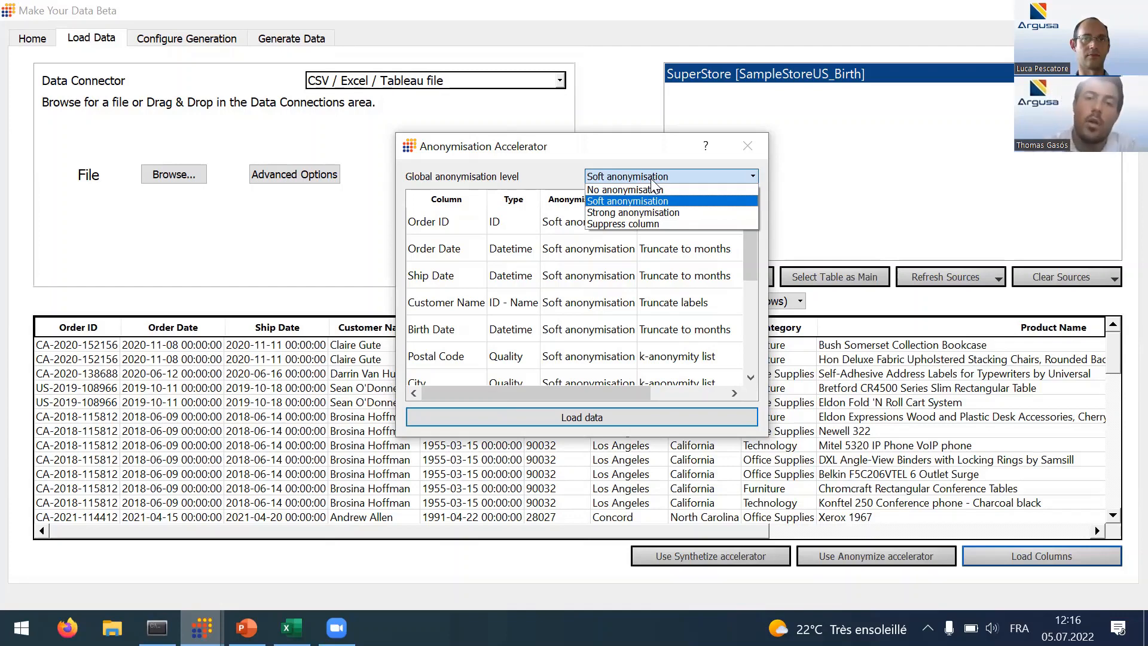
click(649, 213)
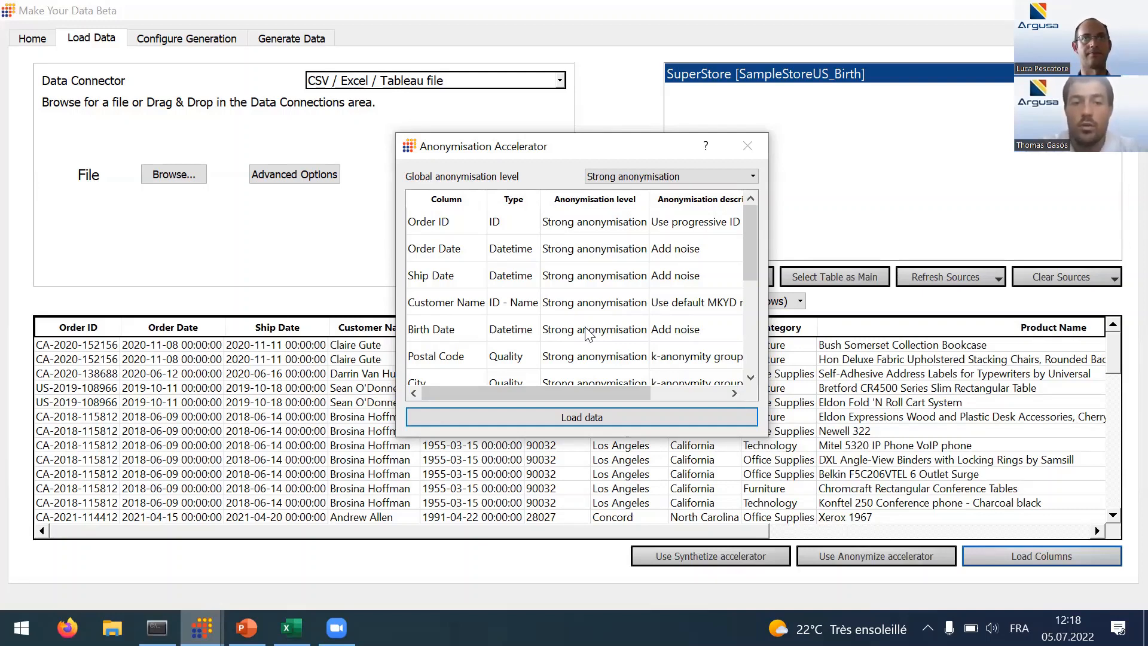
Step: Set the Birth Date column's anonymisation level to Soft anonymisation and check the remaining columns
scroll(589, 335, down, 1)
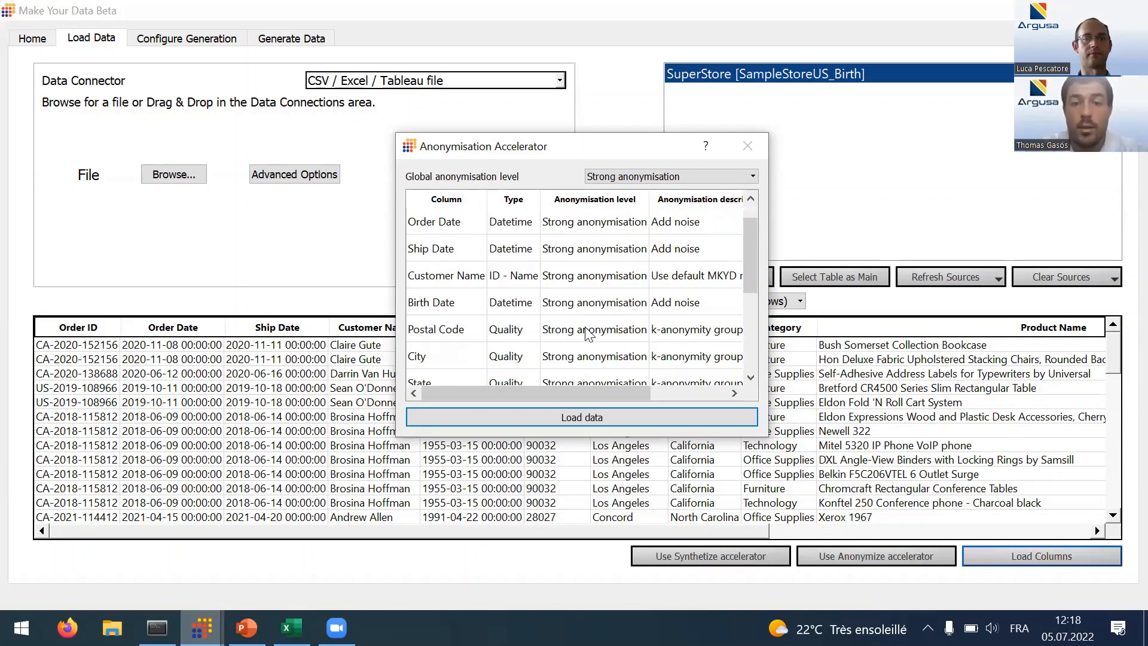
click(606, 301)
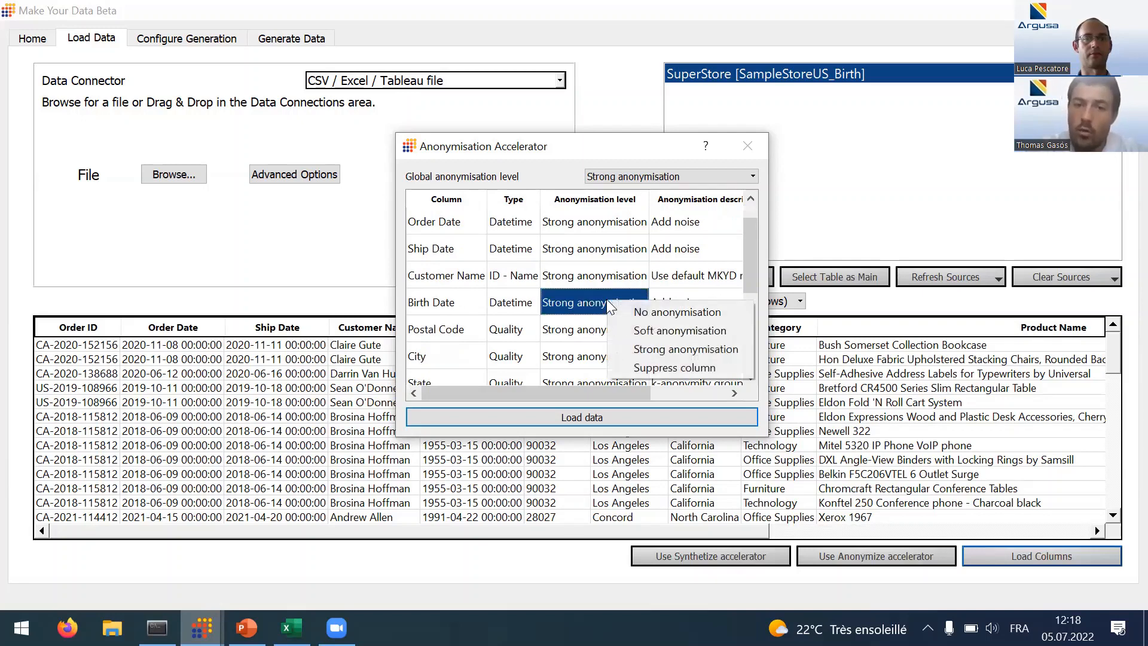
click(646, 329)
scroll(686, 300, down, 5)
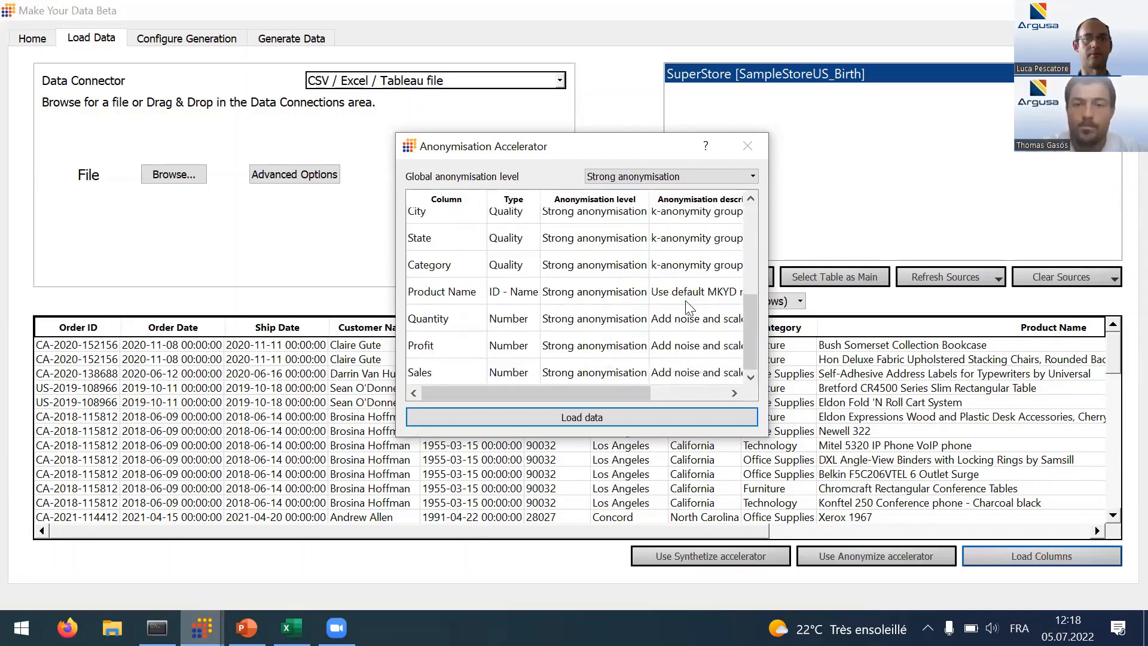
Step: Set the anonymisation level of the Postal Code and City columns to Suppress column
scroll(685, 300, up, 3)
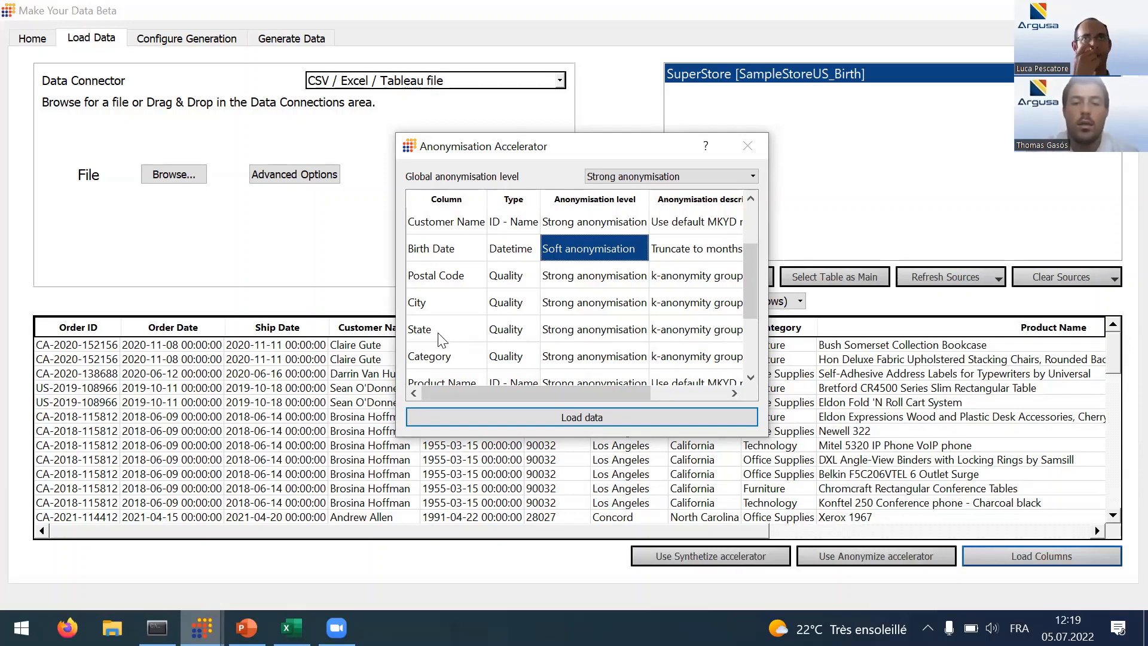
click(597, 278)
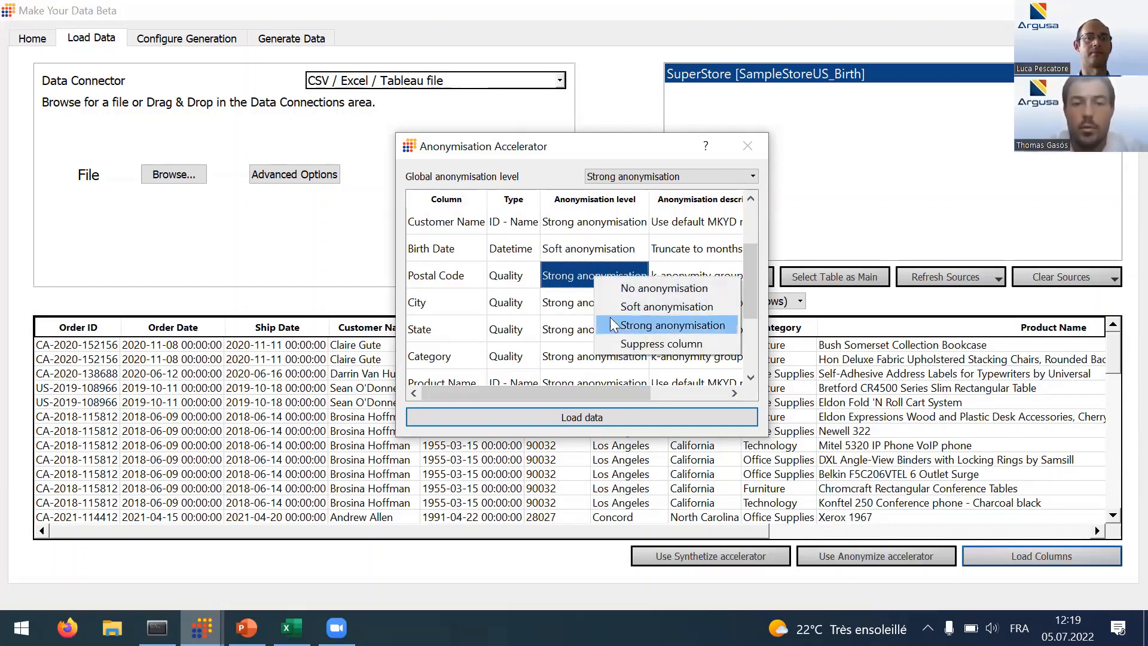
click(622, 343)
click(590, 304)
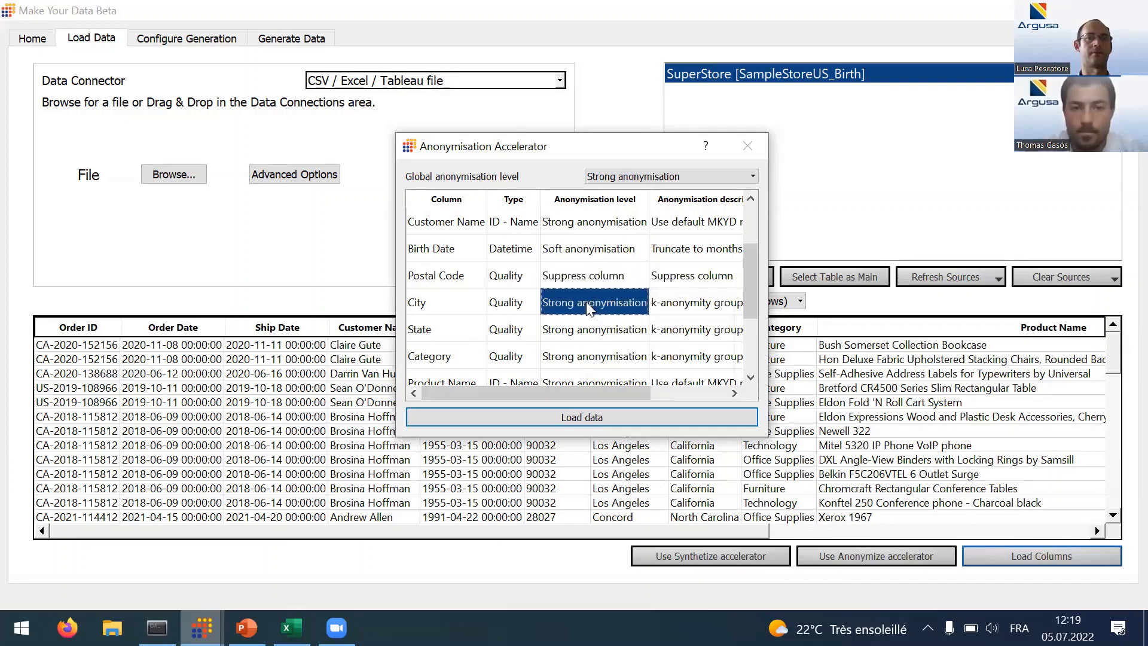
click(615, 367)
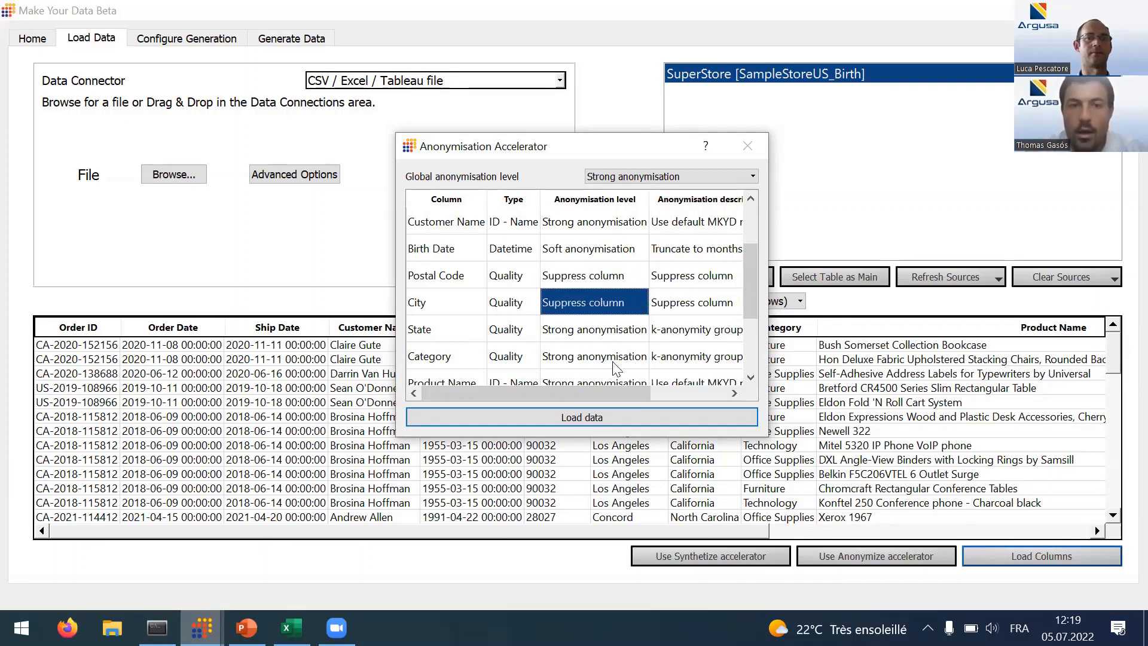
Step: Set the State and Category columns to No anonymisation
click(566, 334)
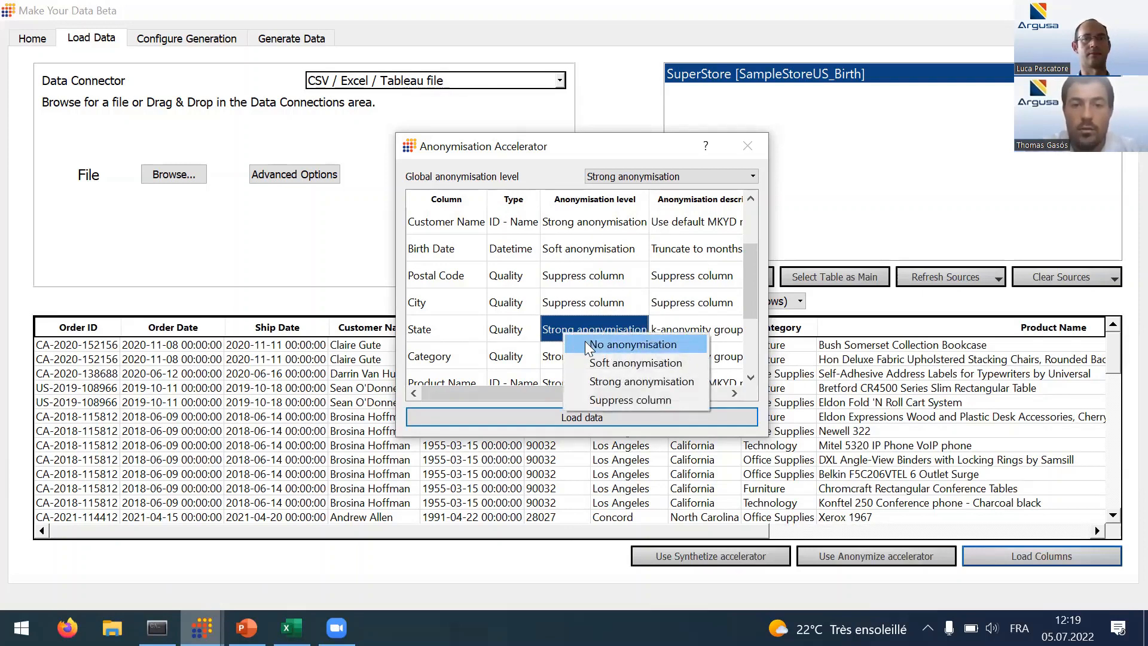
click(589, 345)
scroll(616, 334, down, 1)
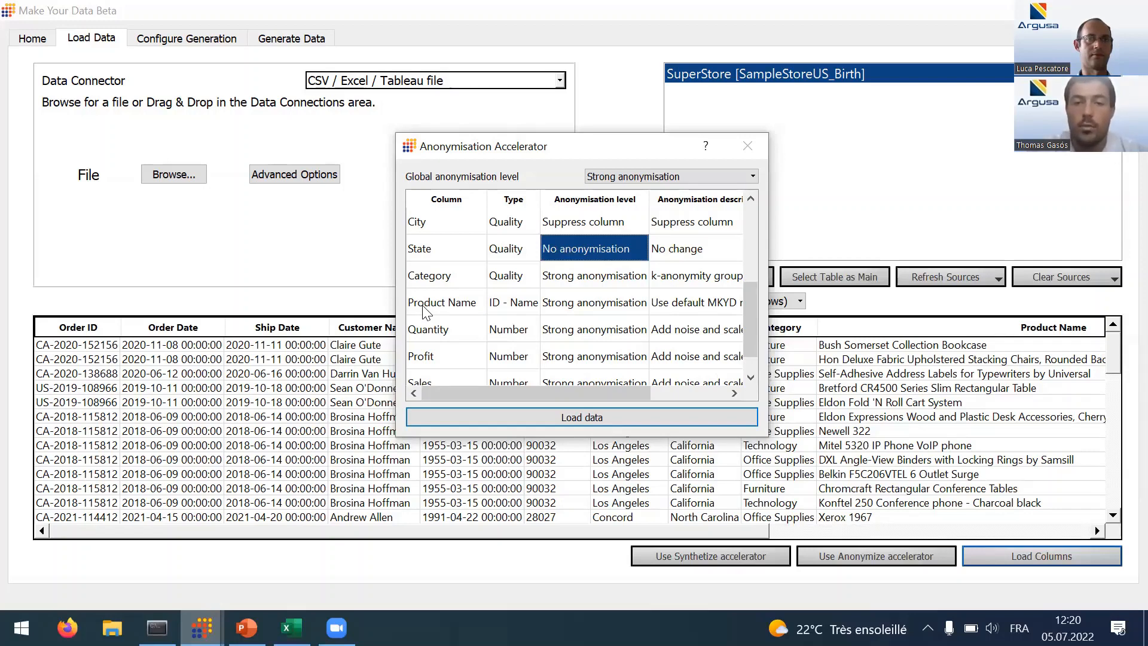
click(570, 279)
click(570, 279)
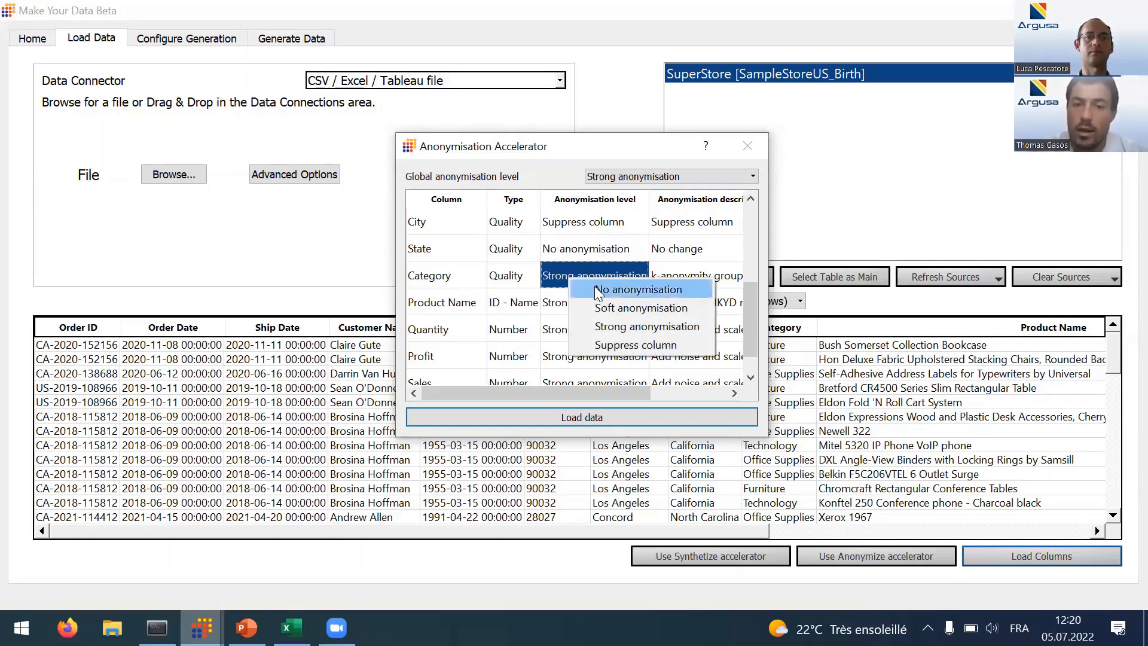
click(586, 290)
Step: Set the Product Name and Quantity columns to No anonymisation, and review the levels of the other columns
click(580, 302)
click(580, 302)
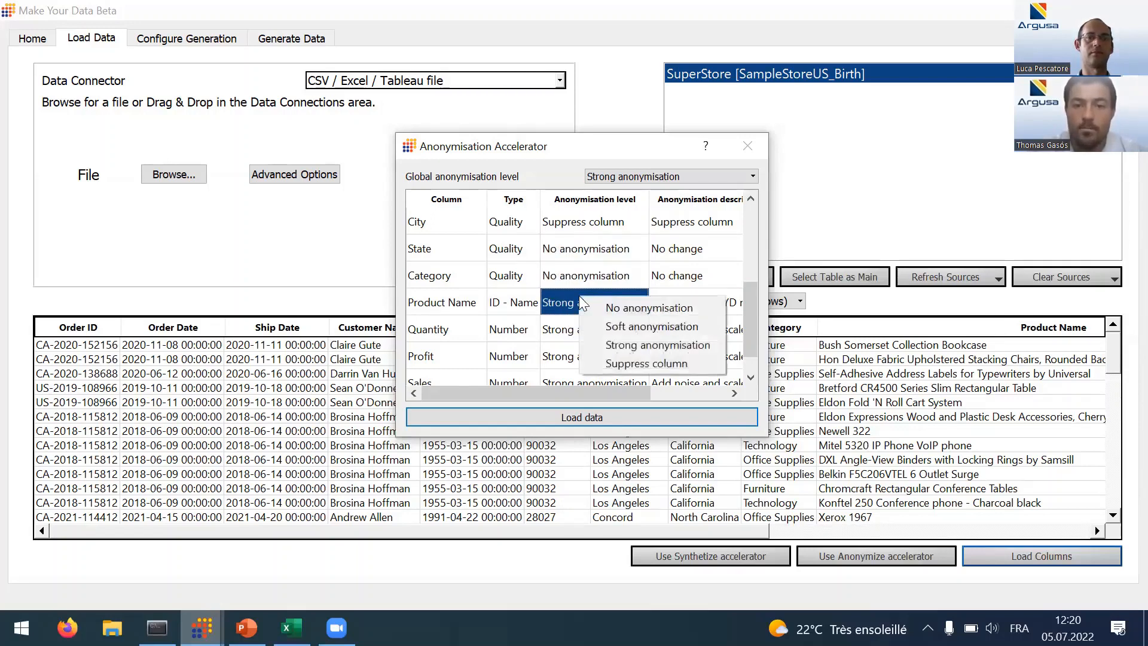
click(622, 308)
scroll(625, 309, down, 1)
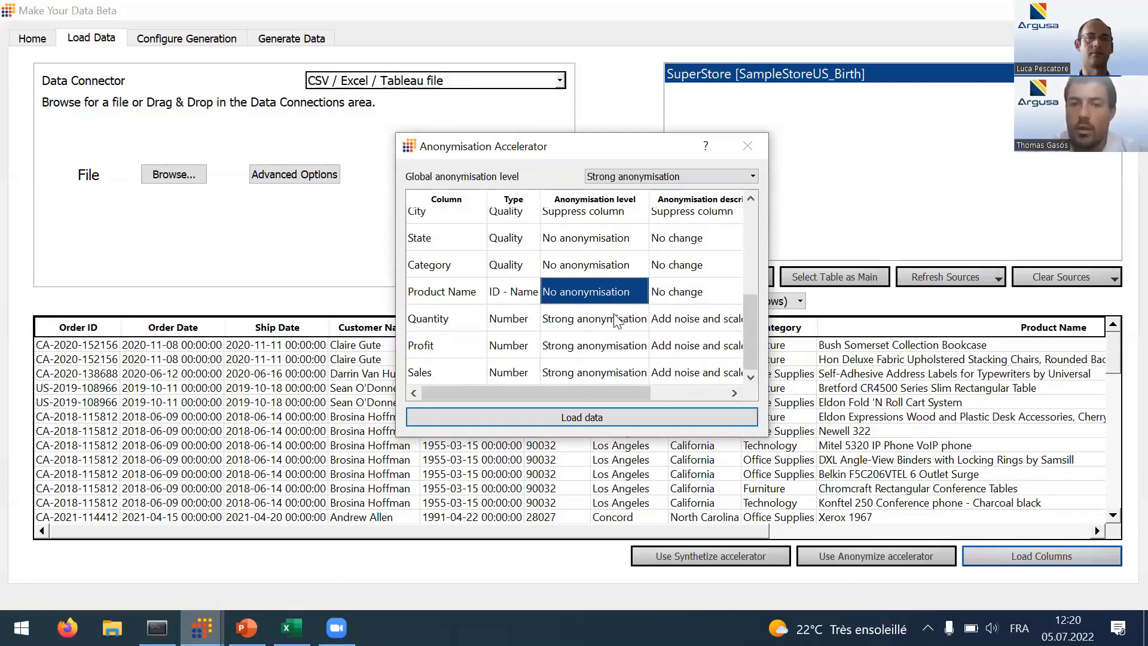
click(612, 321)
click(613, 322)
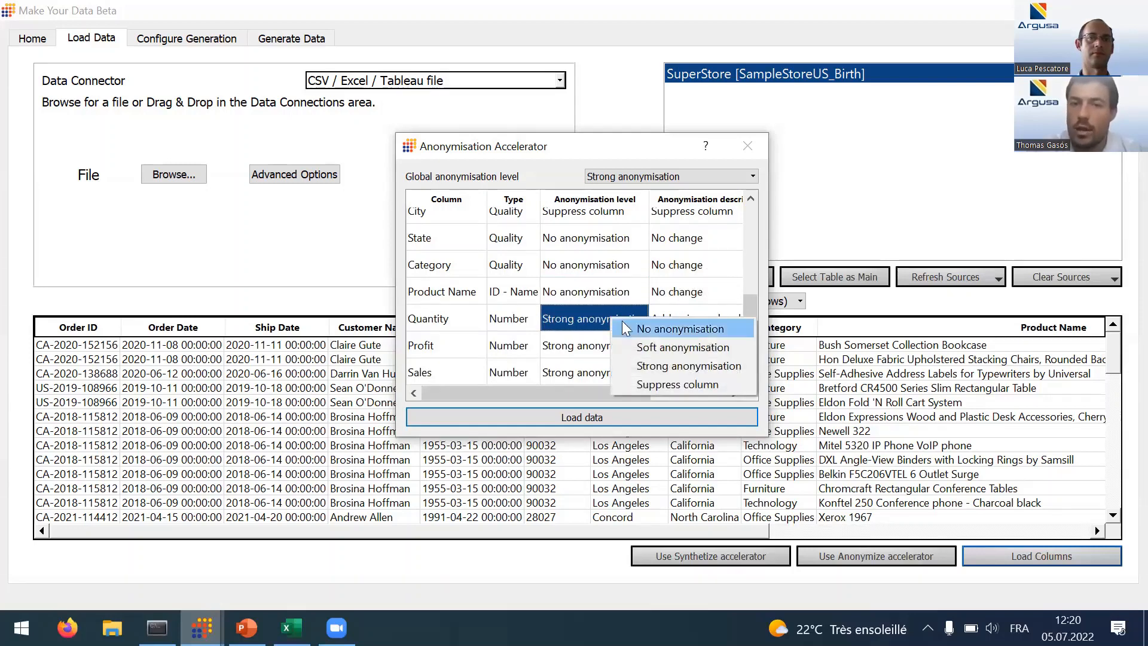
click(641, 329)
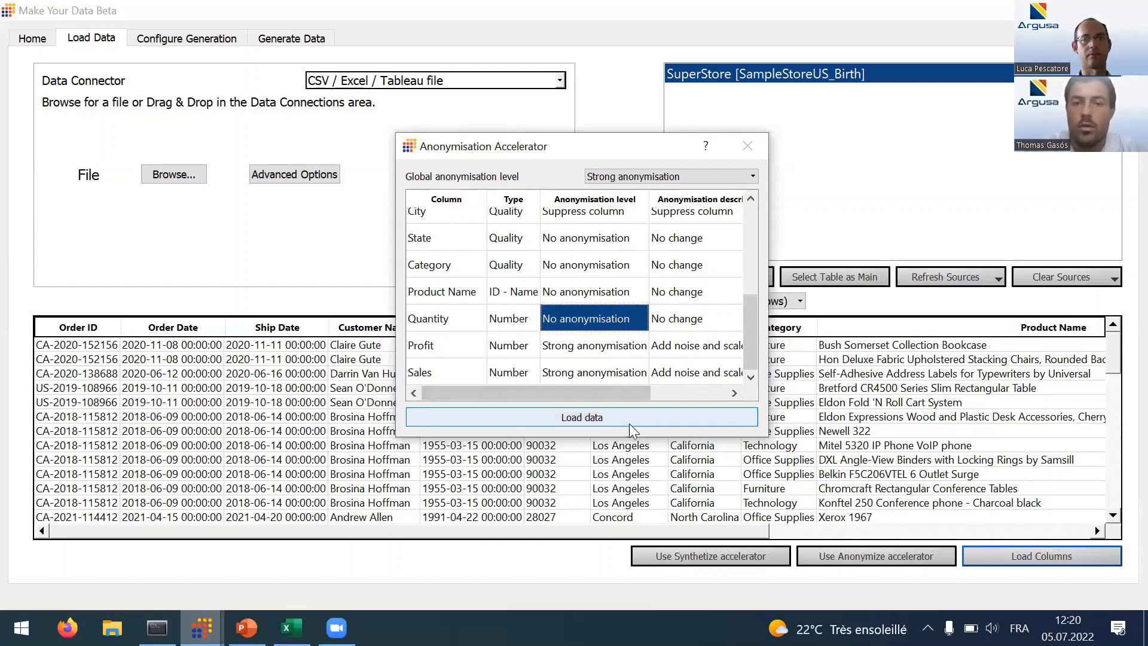
scroll(613, 323, up, 2)
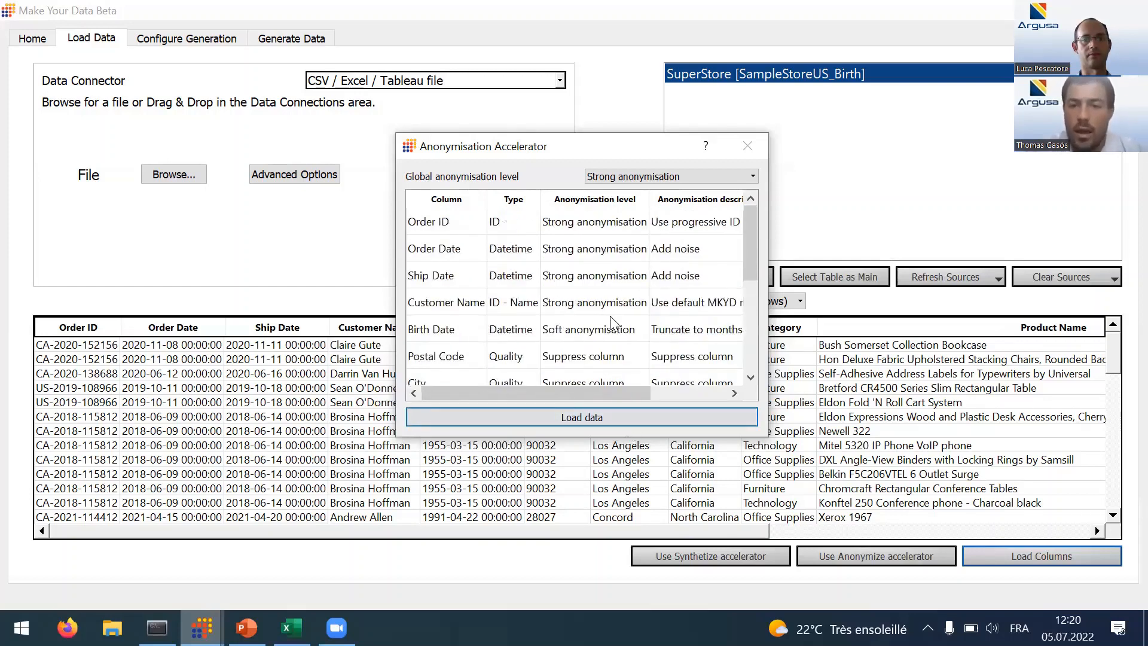
Step: Check the anonymisation levels of the remaining columns and load the data with them
scroll(613, 323, down, 2)
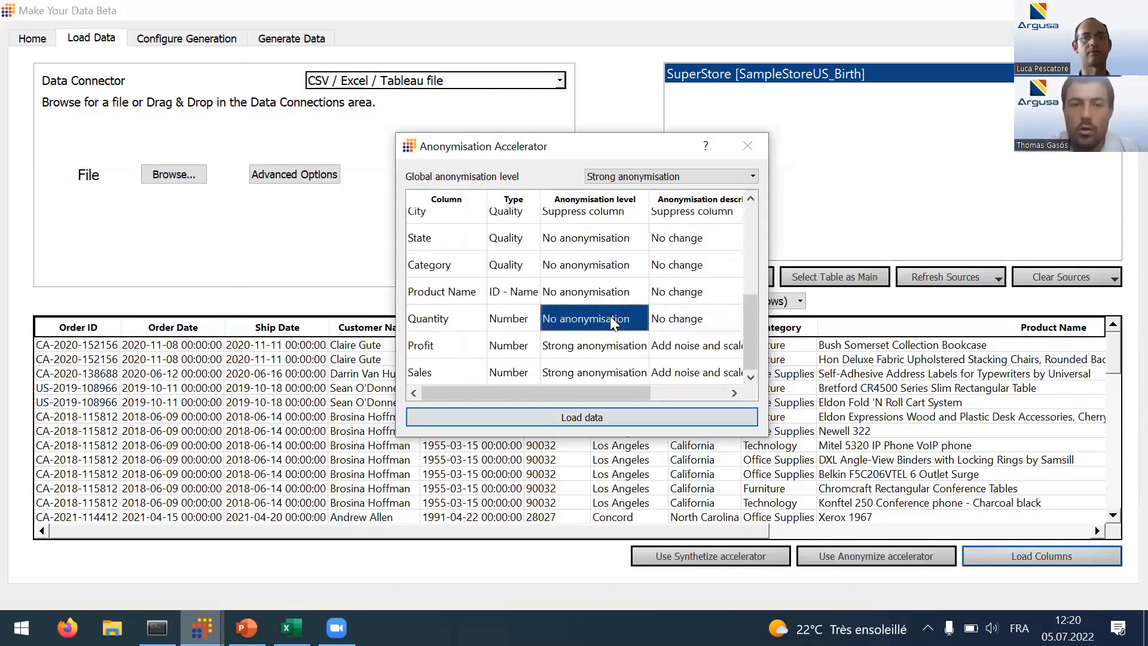
click(564, 419)
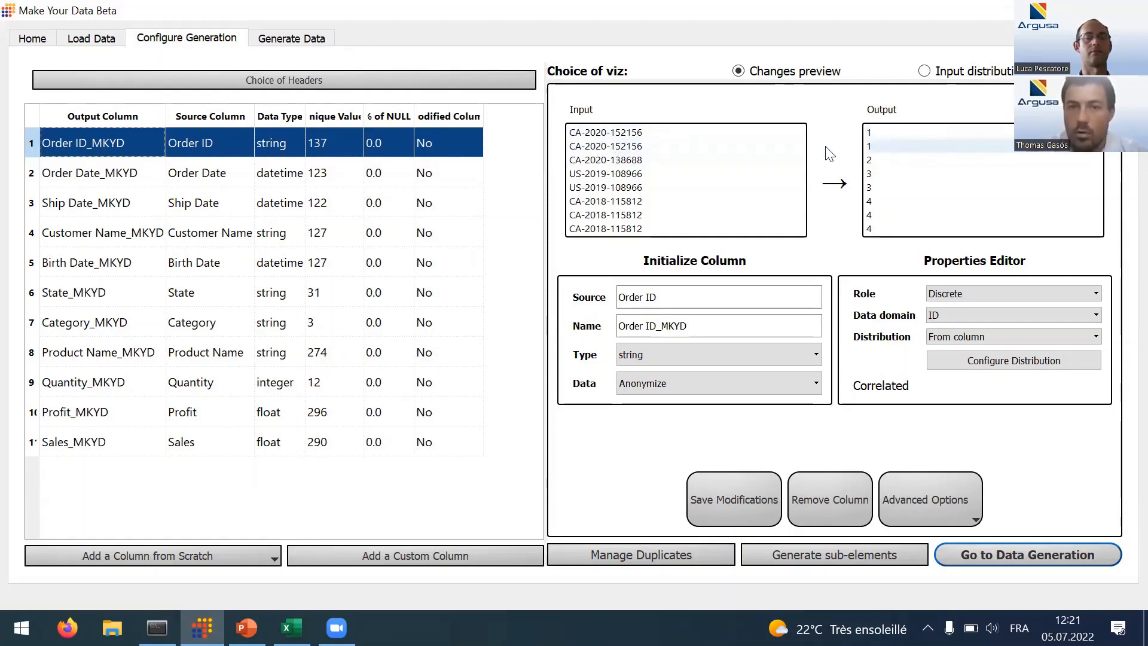
Step: Set the data domain of the Order Date column to date and save the modification
click(417, 178)
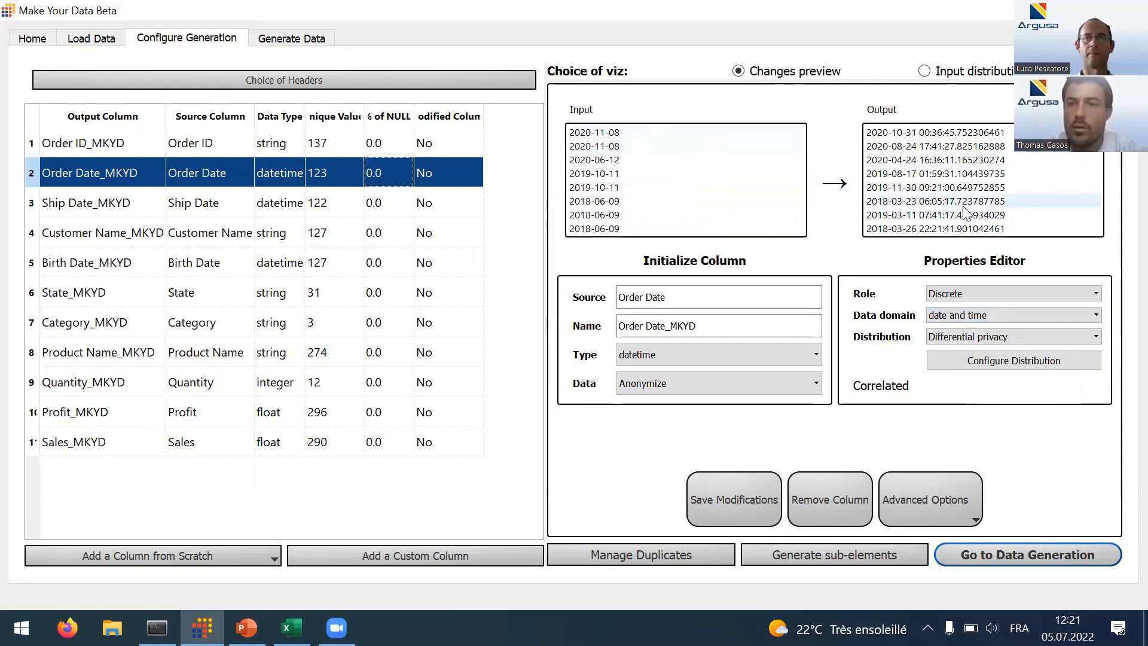
click(970, 319)
click(967, 345)
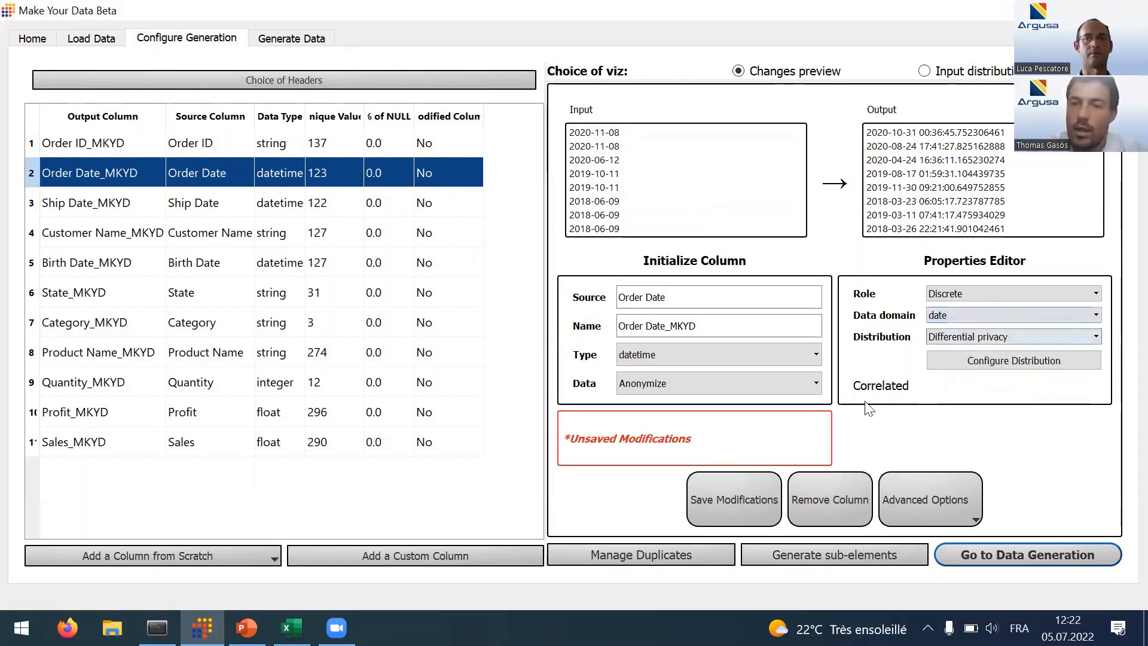
click(723, 495)
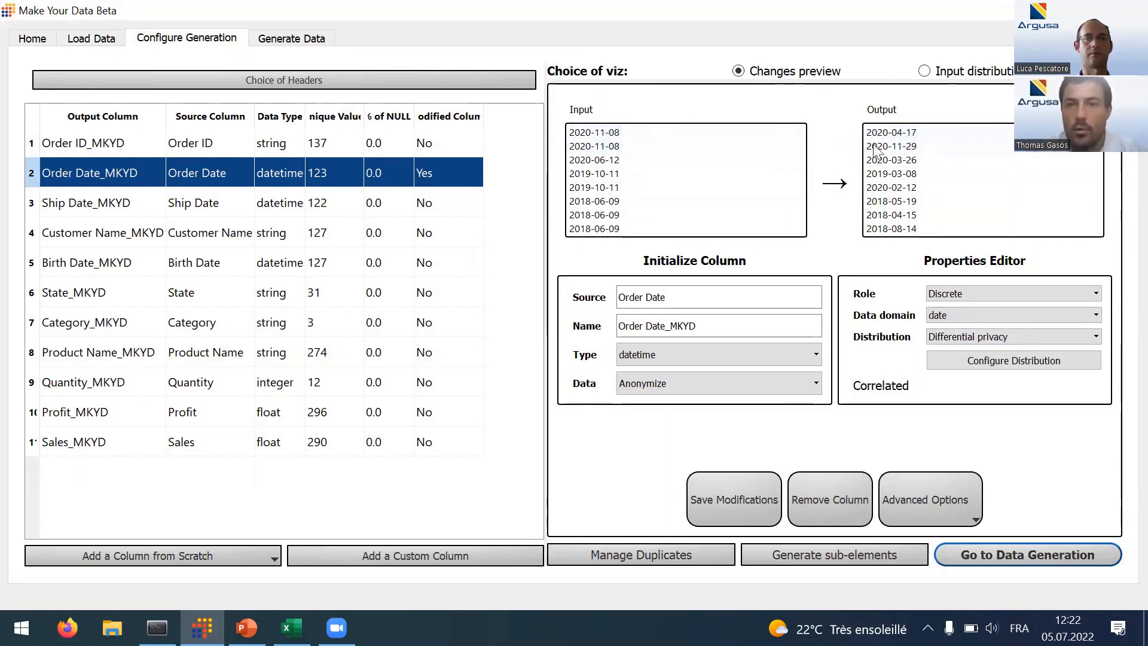
Step: Give the Order Date column a Gaussian noise distribution with a standard deviation of 2 days, and save the modifications
click(942, 338)
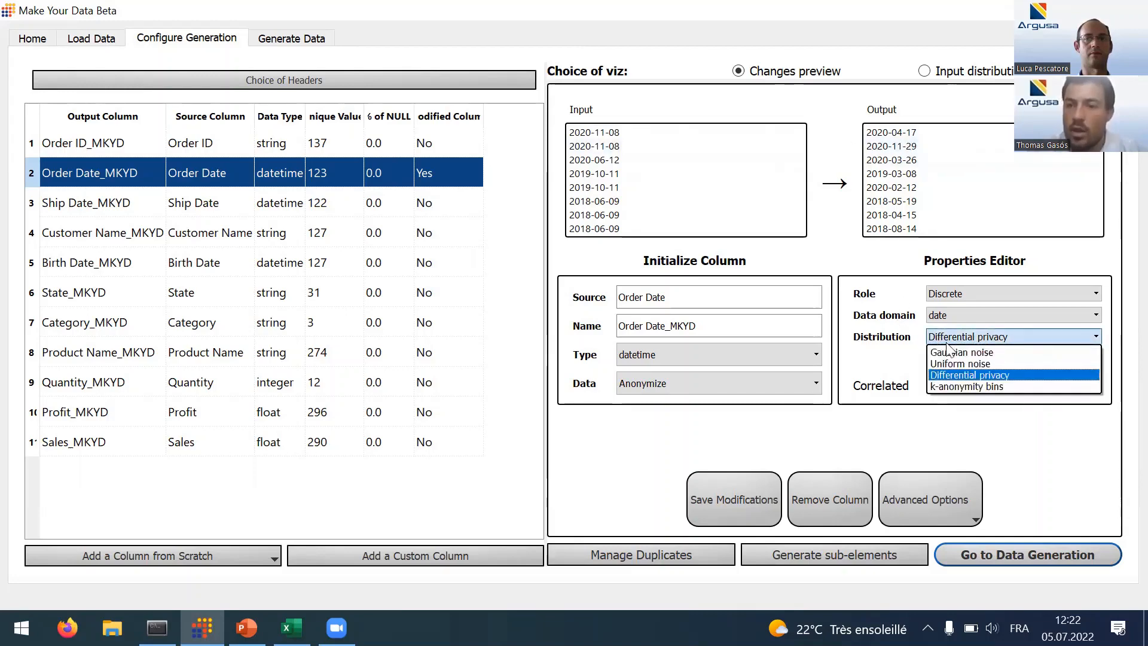
click(958, 352)
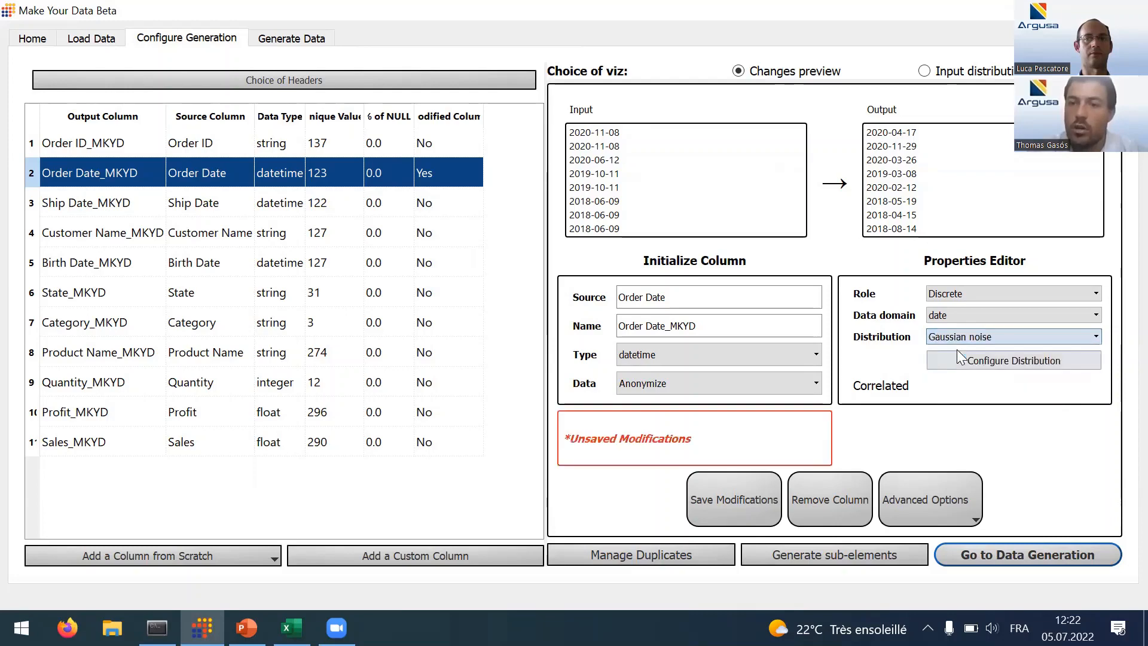
click(725, 495)
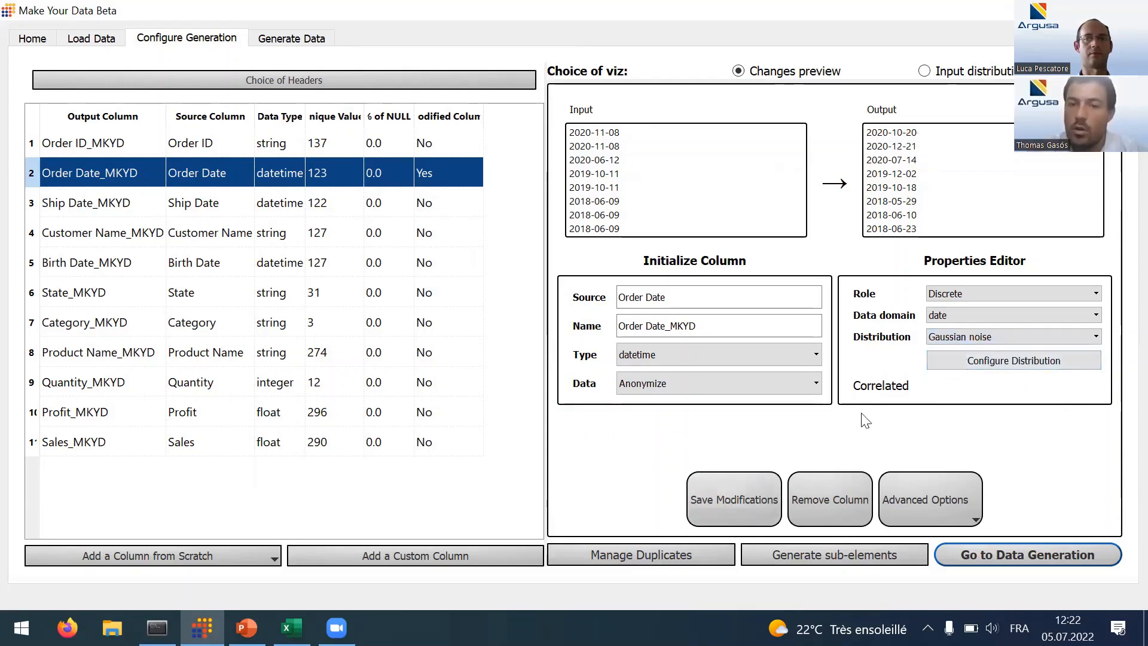
click(969, 362)
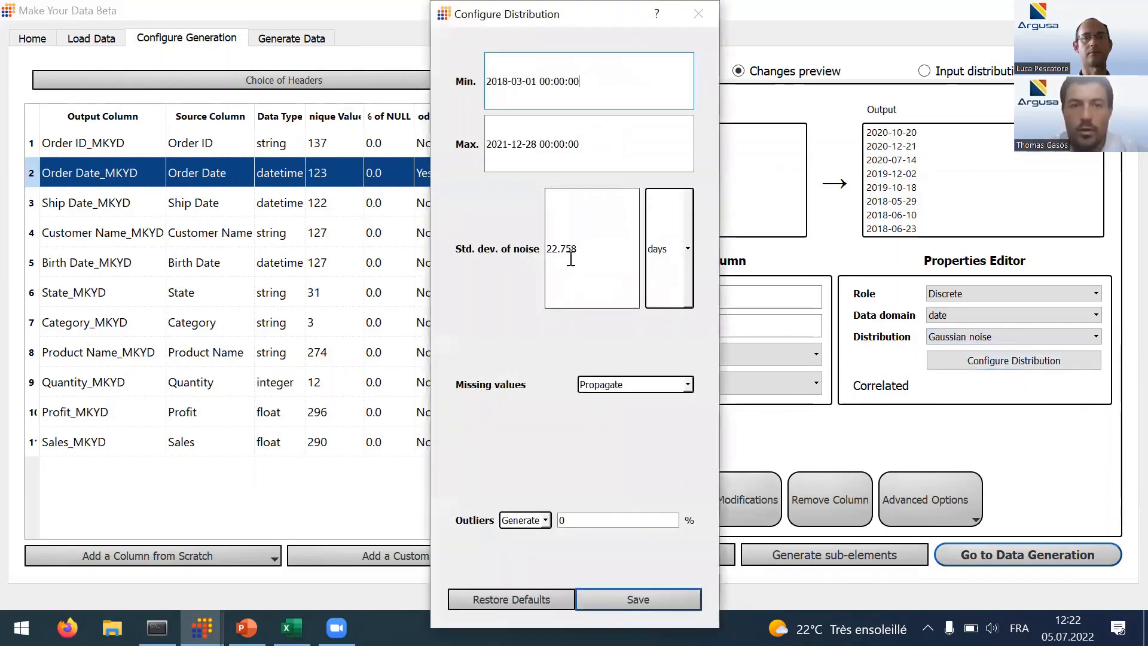
drag(592, 254, 552, 262)
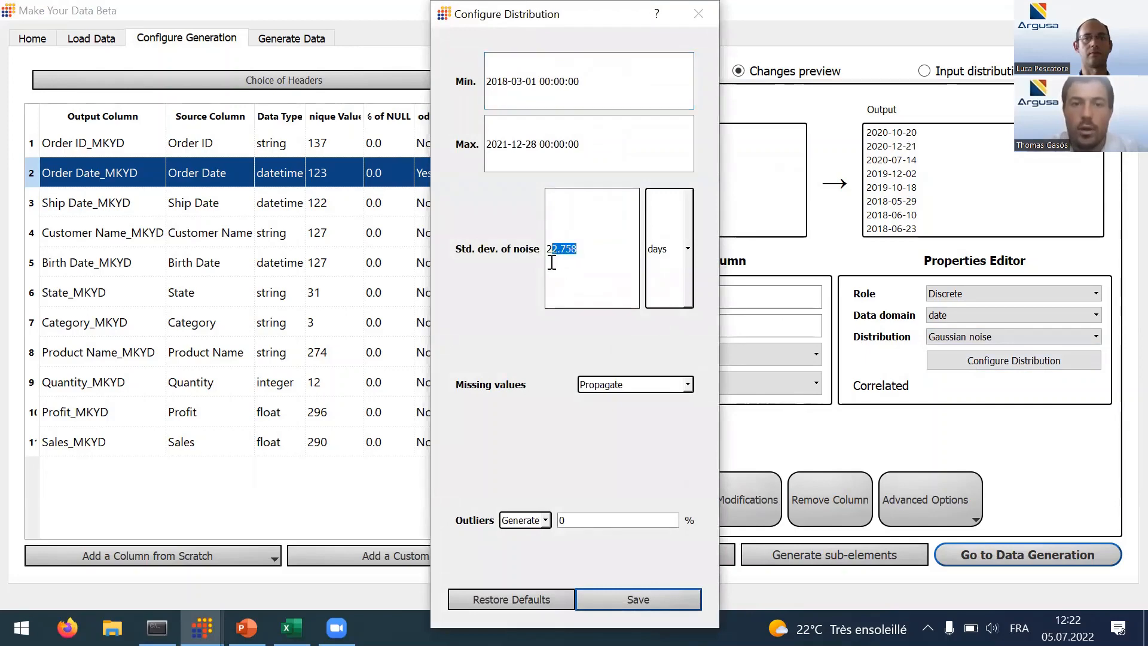
key(BackSpace)
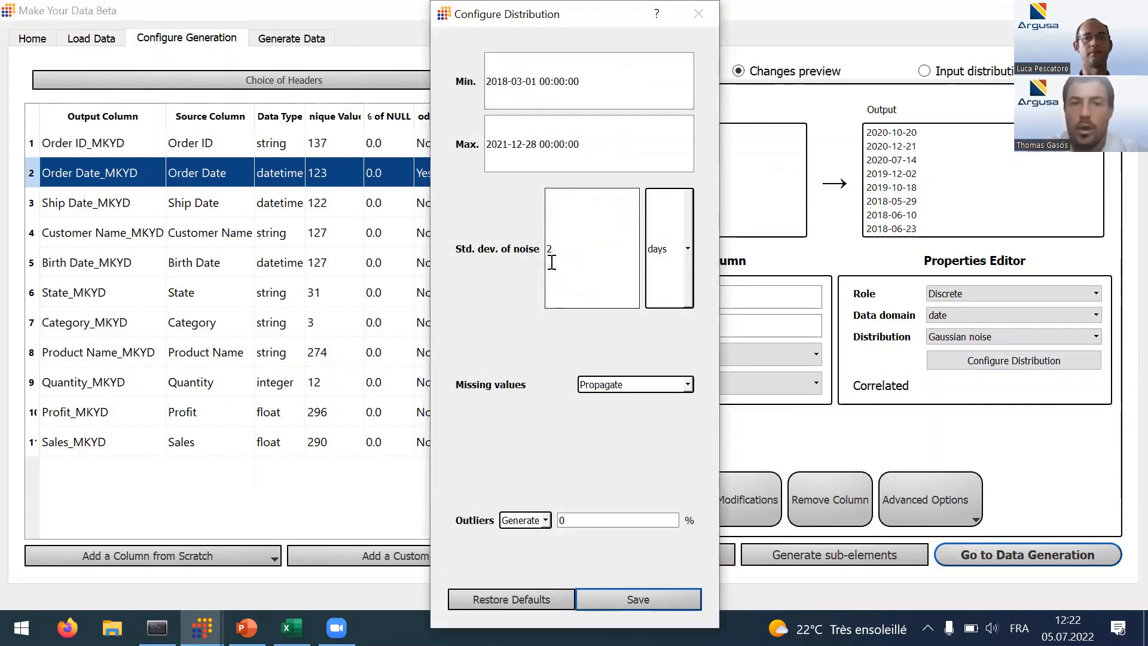
click(628, 589)
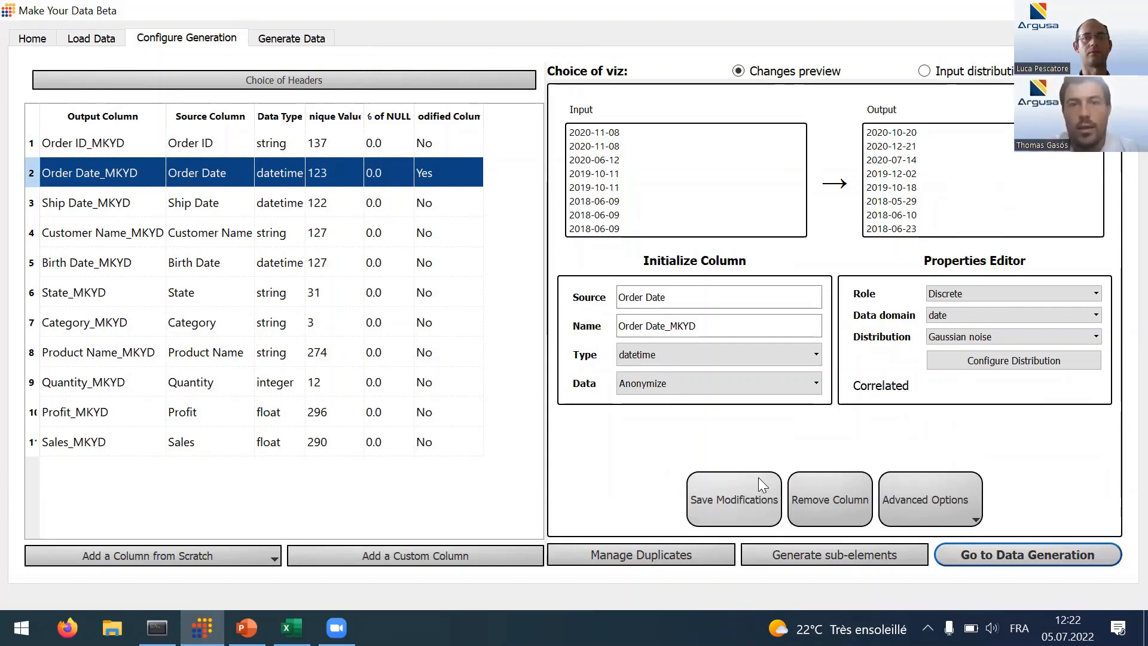
click(748, 489)
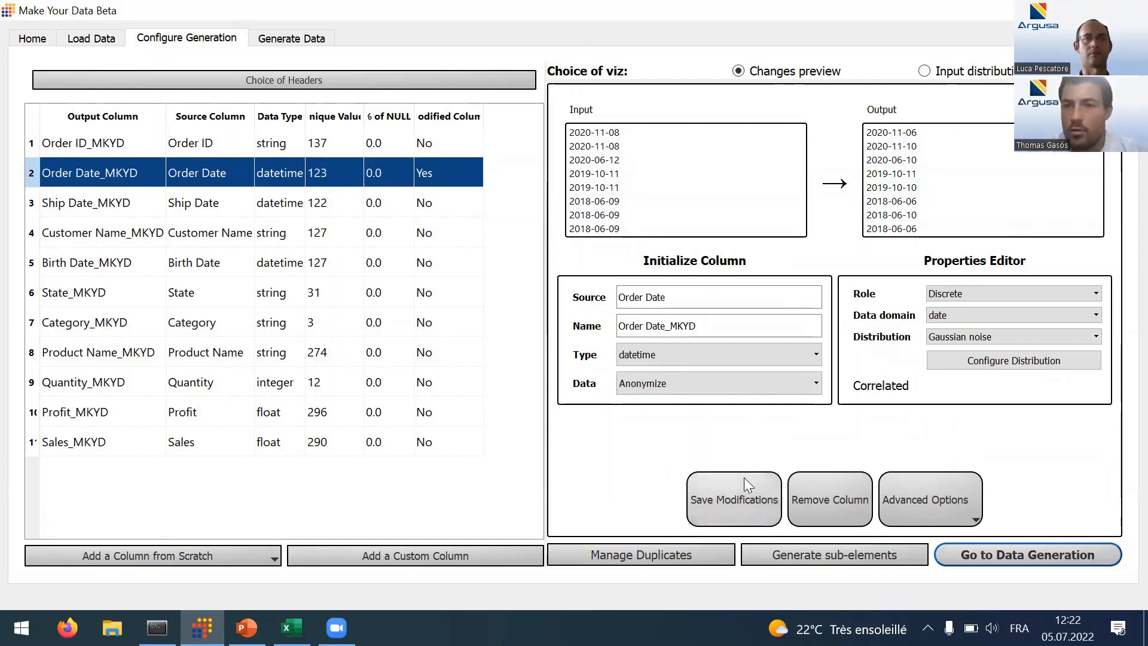
Step: Set the data domain of the Ship Date column to date
click(298, 194)
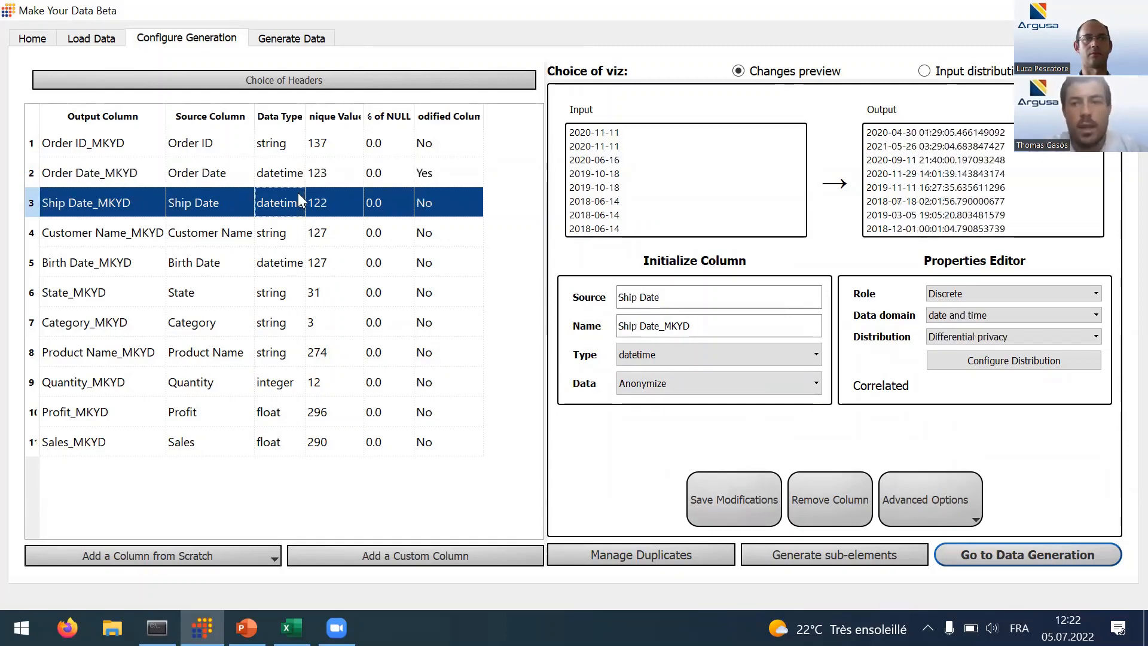
click(977, 315)
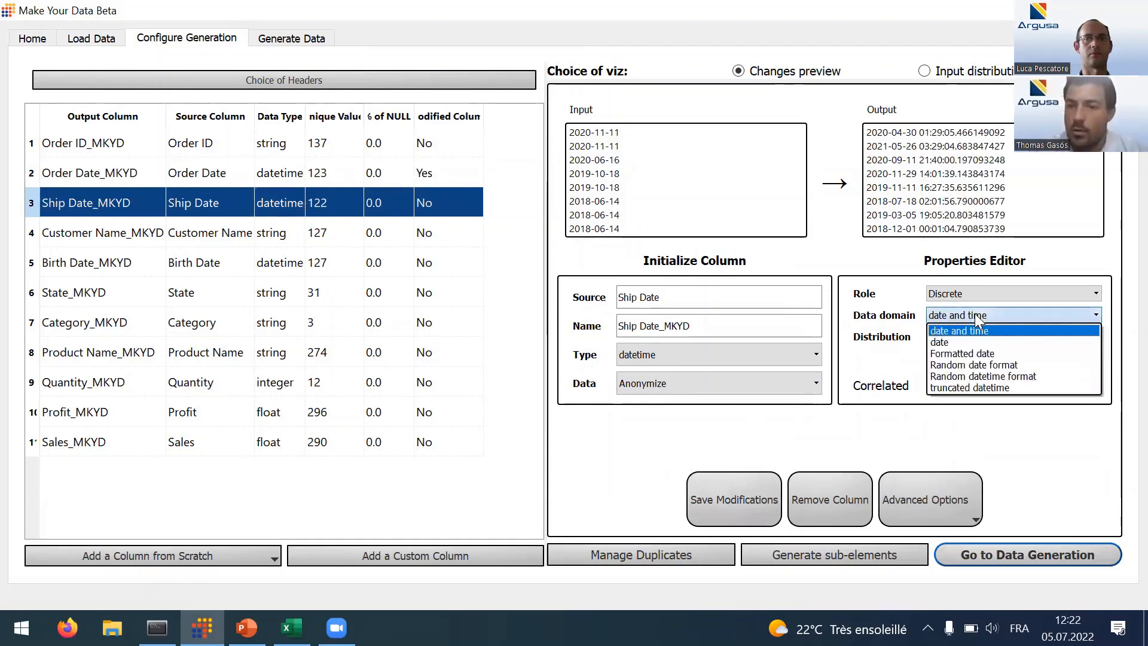
click(969, 342)
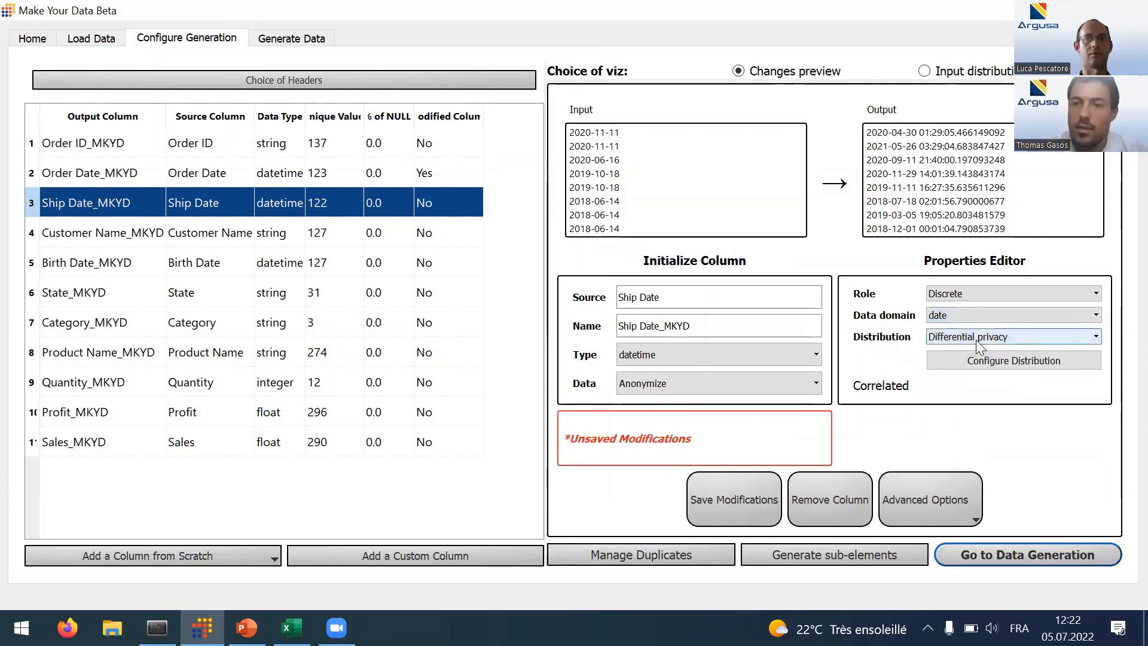
Step: Give the Ship Date column a Gaussian noise distribution with a standard deviation of 2 days, and save the modifications
click(976, 338)
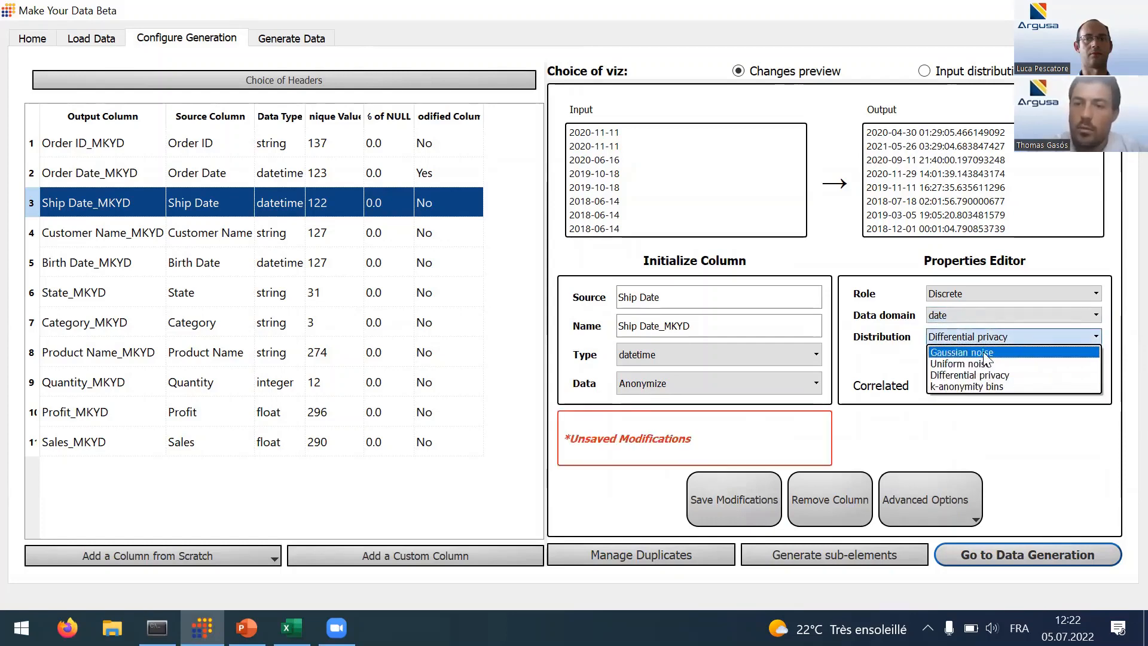
click(984, 353)
click(972, 366)
click(627, 255)
key(BackSpace)
key(BackSpace)
key(BackSpace)
key(BackSpace)
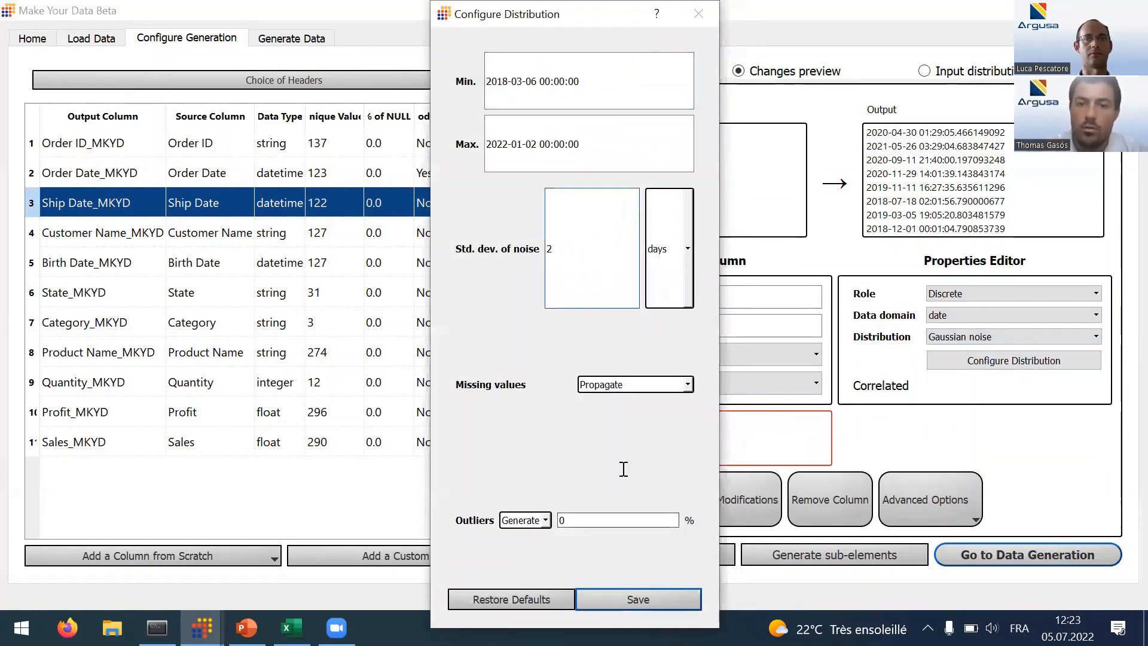
click(620, 599)
click(737, 491)
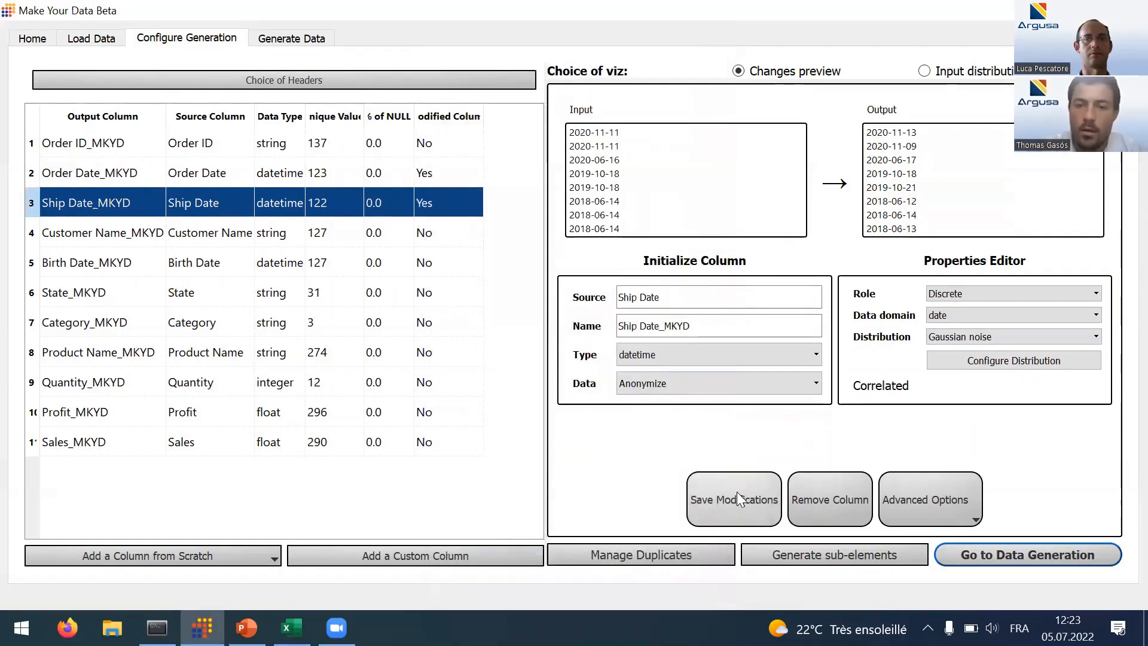
Step: Add a constraint that Ship Date_MKYD must be greater than the generated Order Date_MKYD column, and save the modifications
click(926, 486)
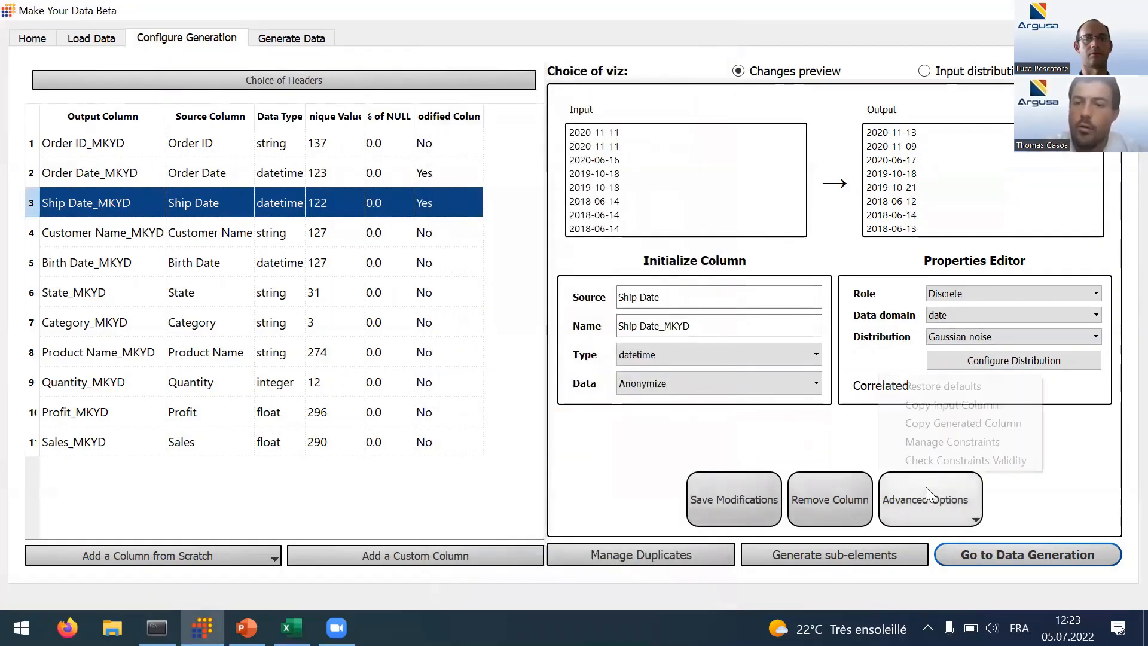
click(954, 442)
click(539, 252)
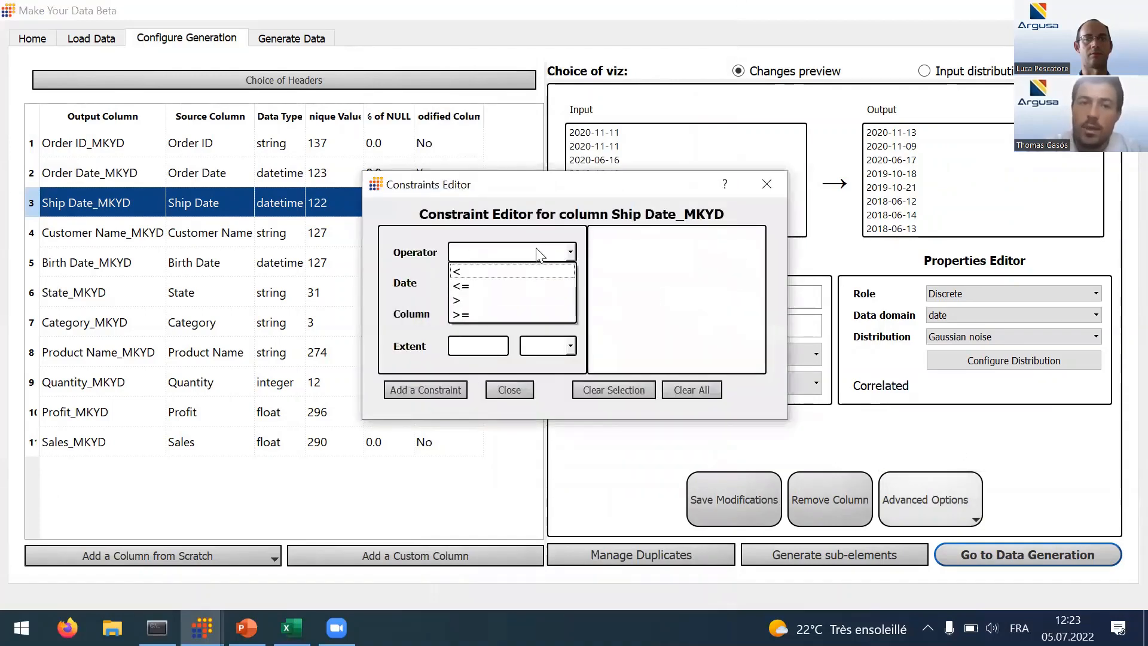
click(529, 305)
click(531, 314)
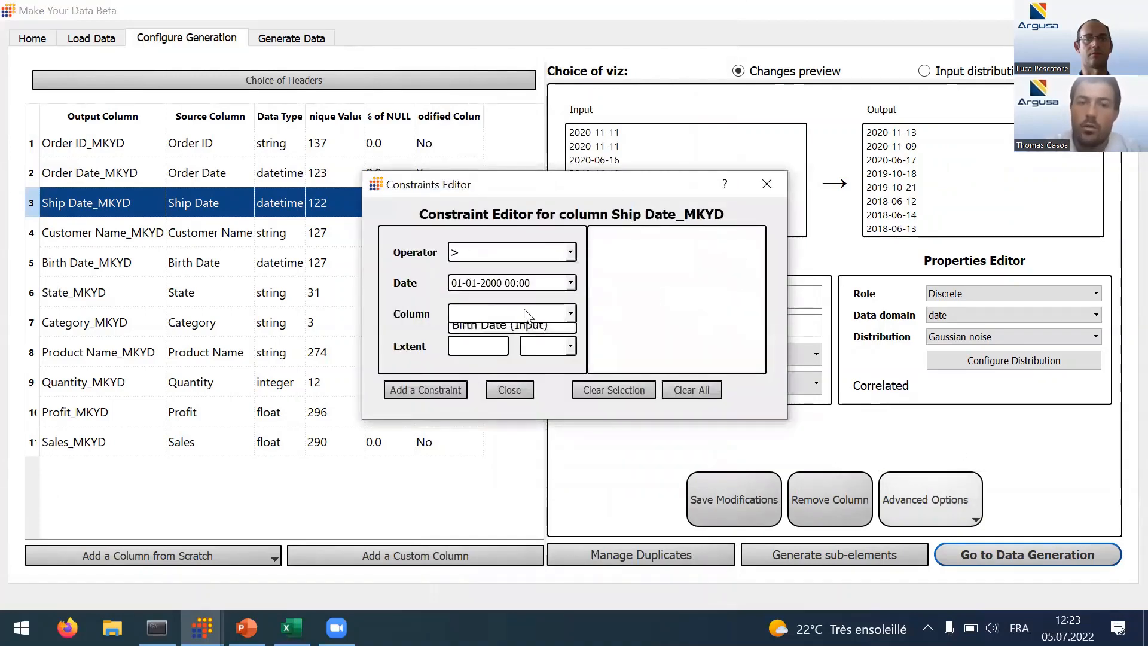
click(515, 334)
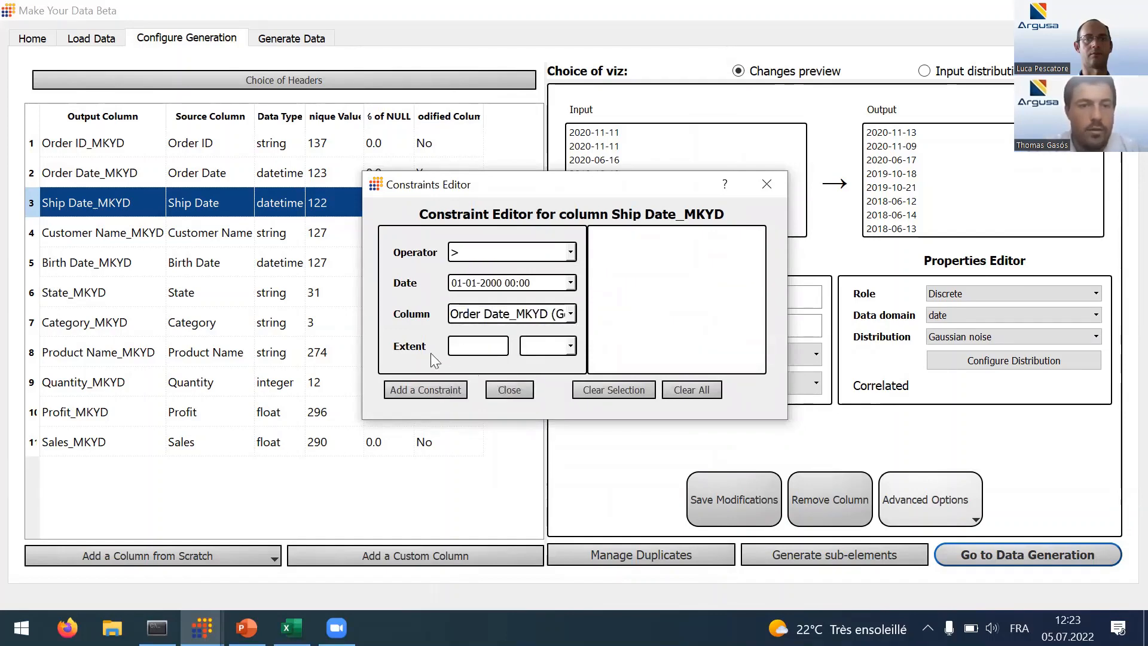
click(419, 390)
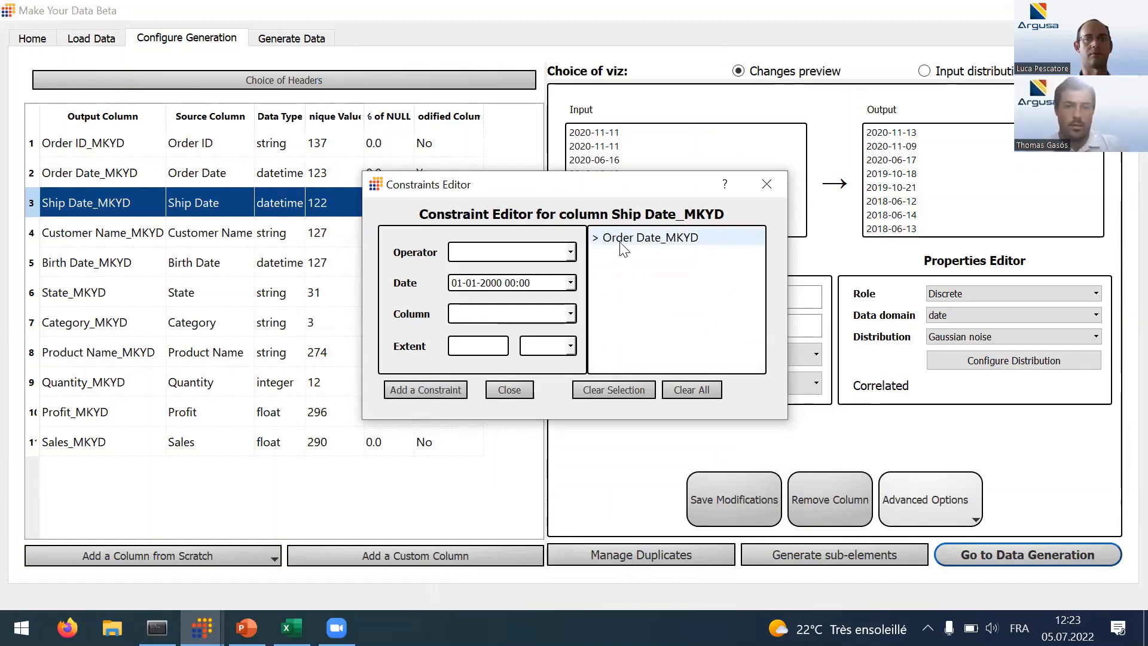
click(768, 185)
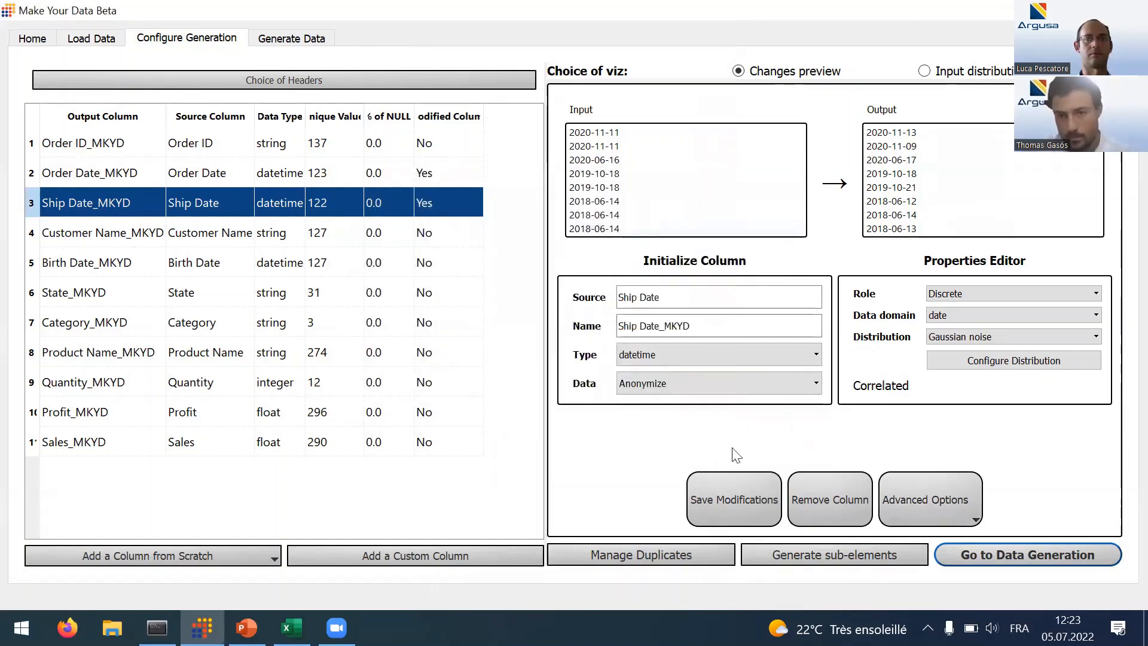
click(737, 499)
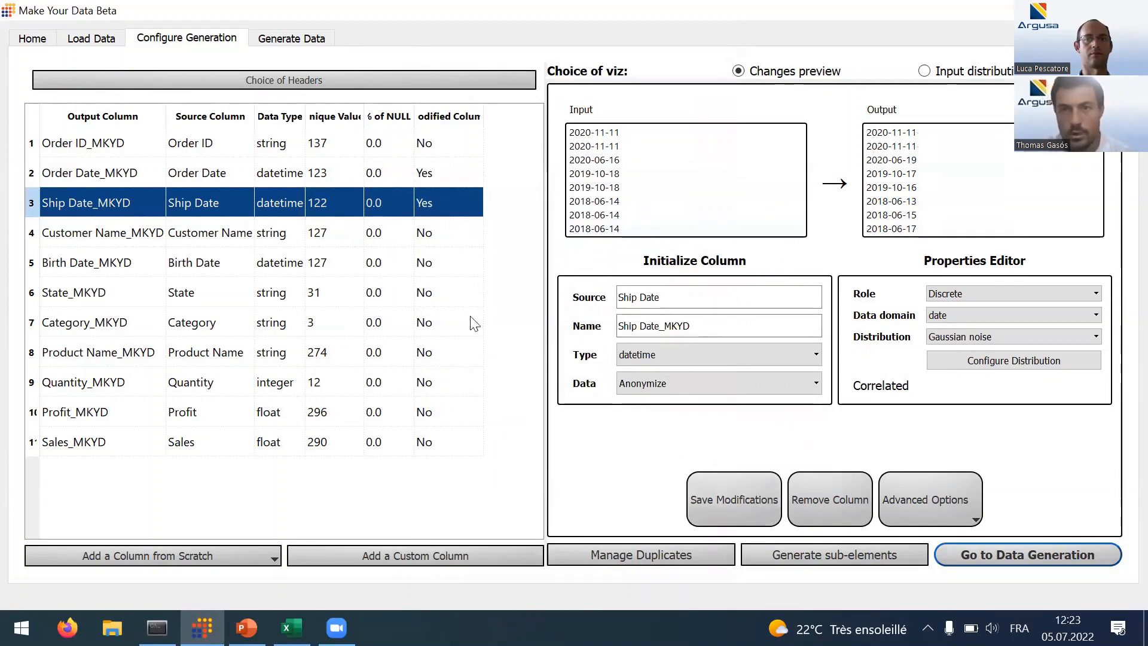
Step: Configure the Customer Name column to use French instead of English full names, limited to 130 unique labels, and save the modifications
click(354, 223)
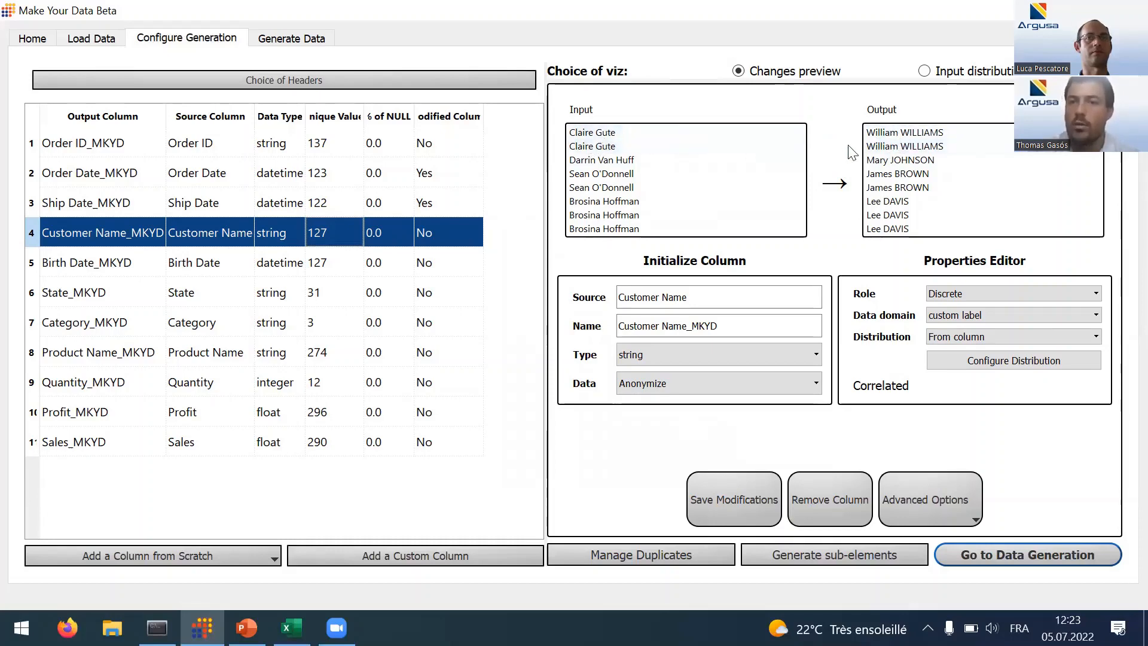
click(941, 360)
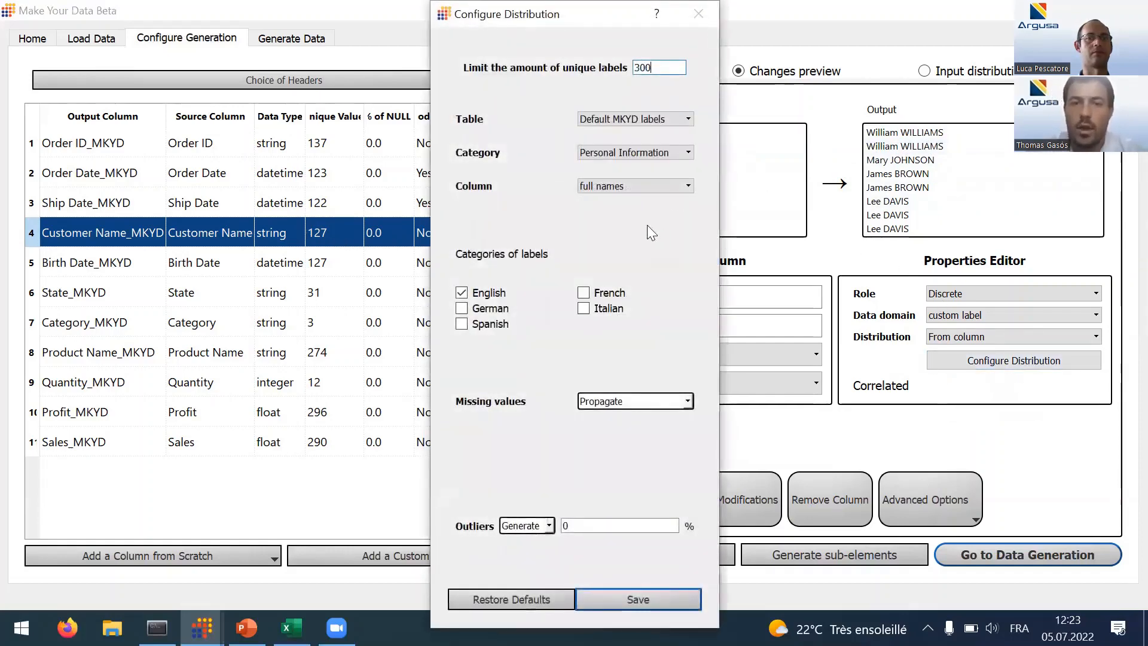
click(463, 294)
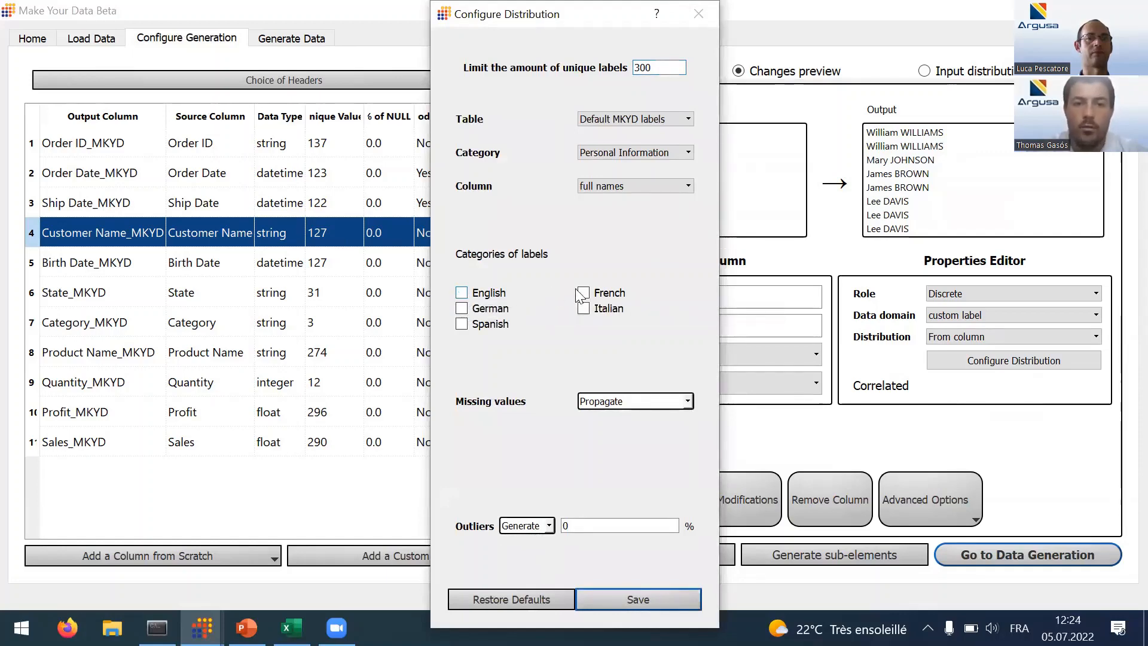
click(583, 296)
drag(671, 67, 621, 64)
text(130)
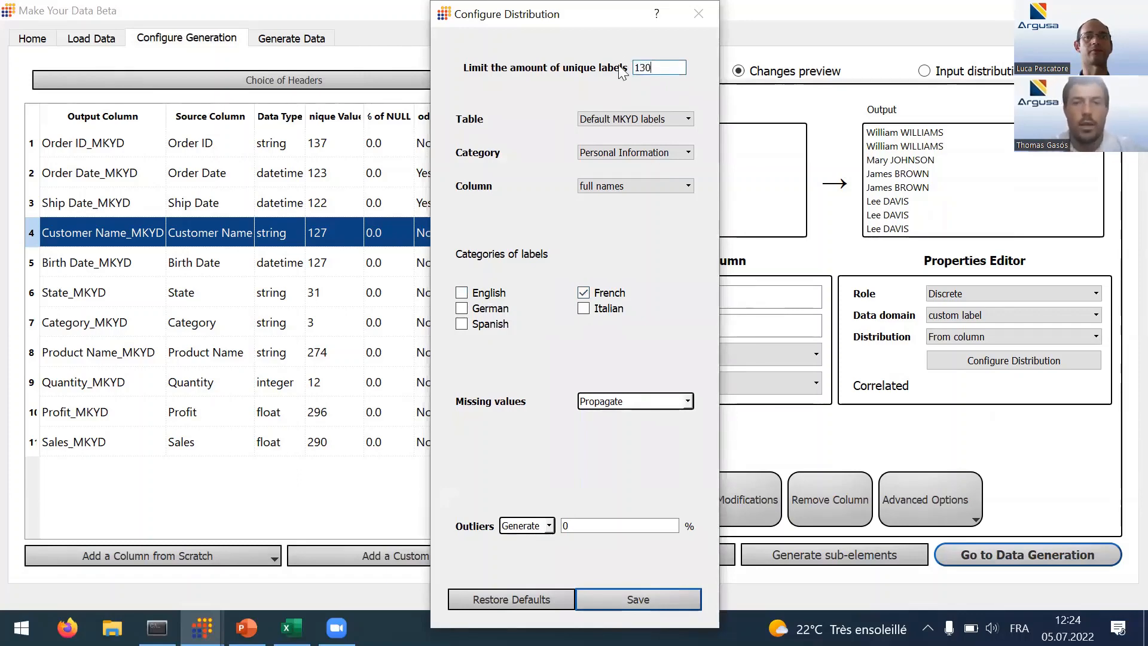
click(634, 596)
click(714, 501)
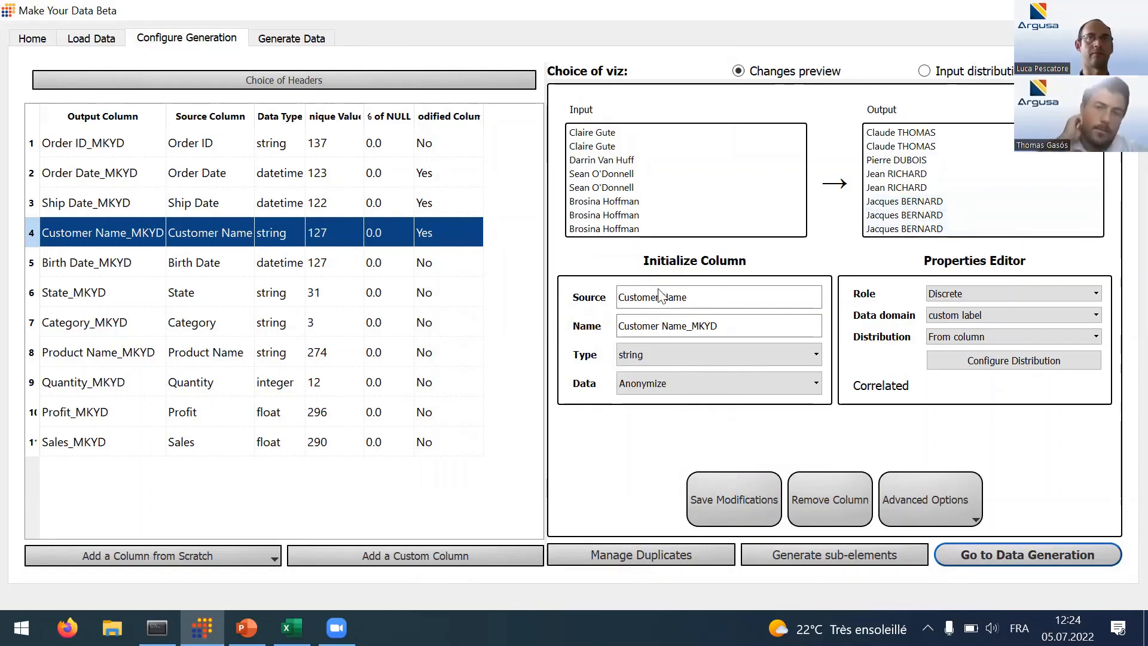
Step: Review the input and output previews of the Birth Date, State, Category and Product Name columns
click(386, 268)
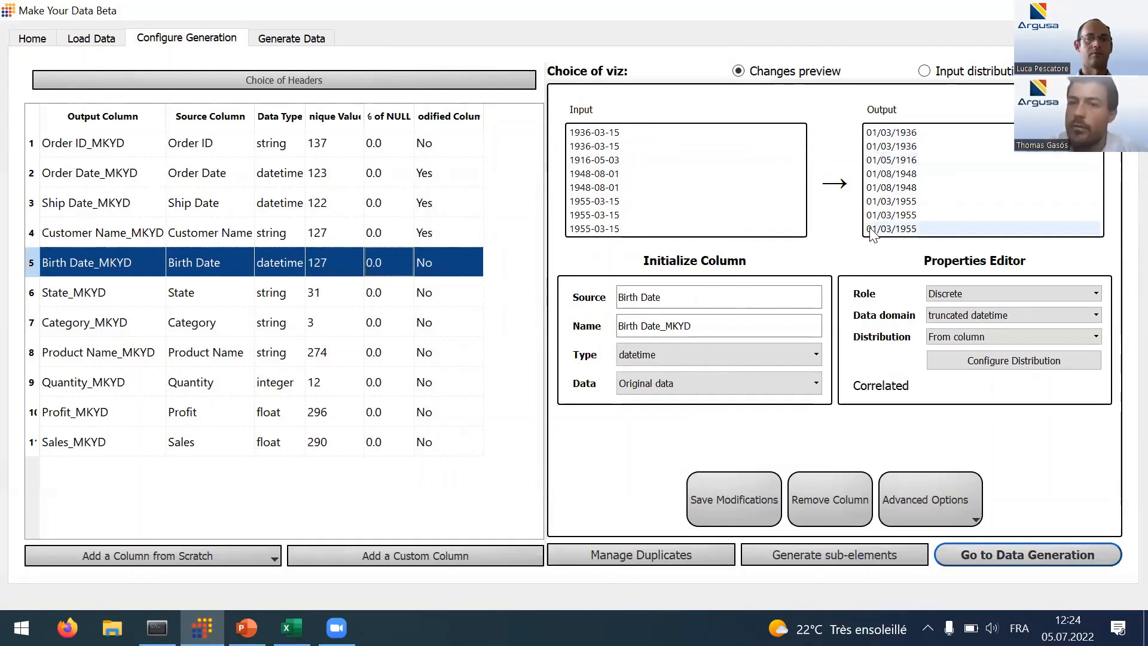
click(390, 295)
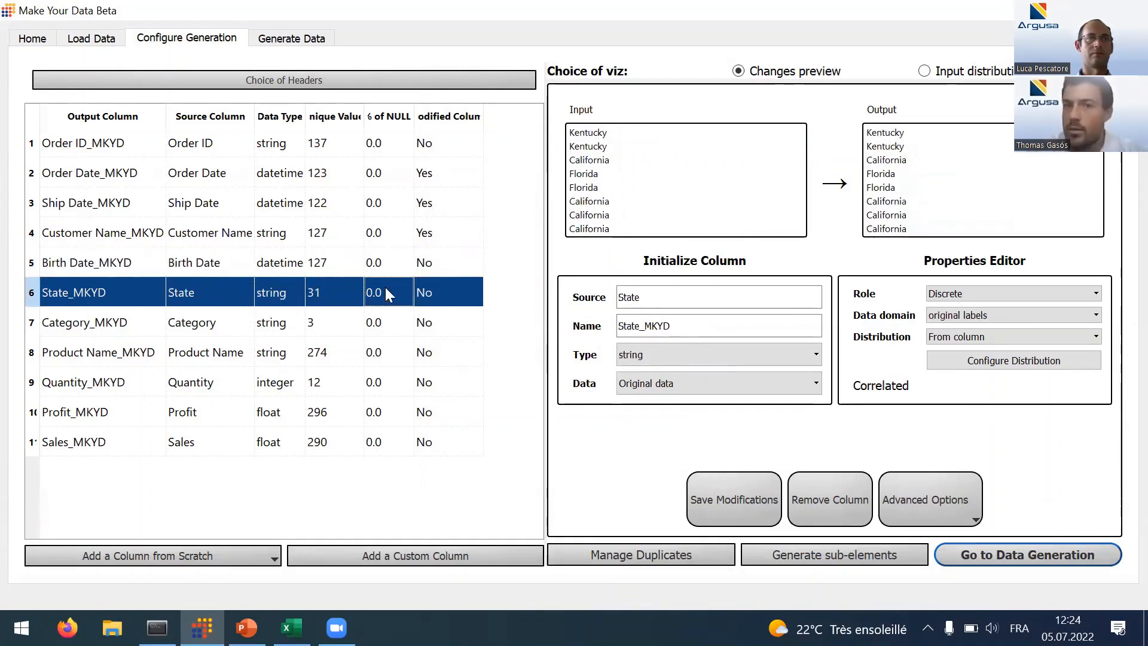
click(313, 324)
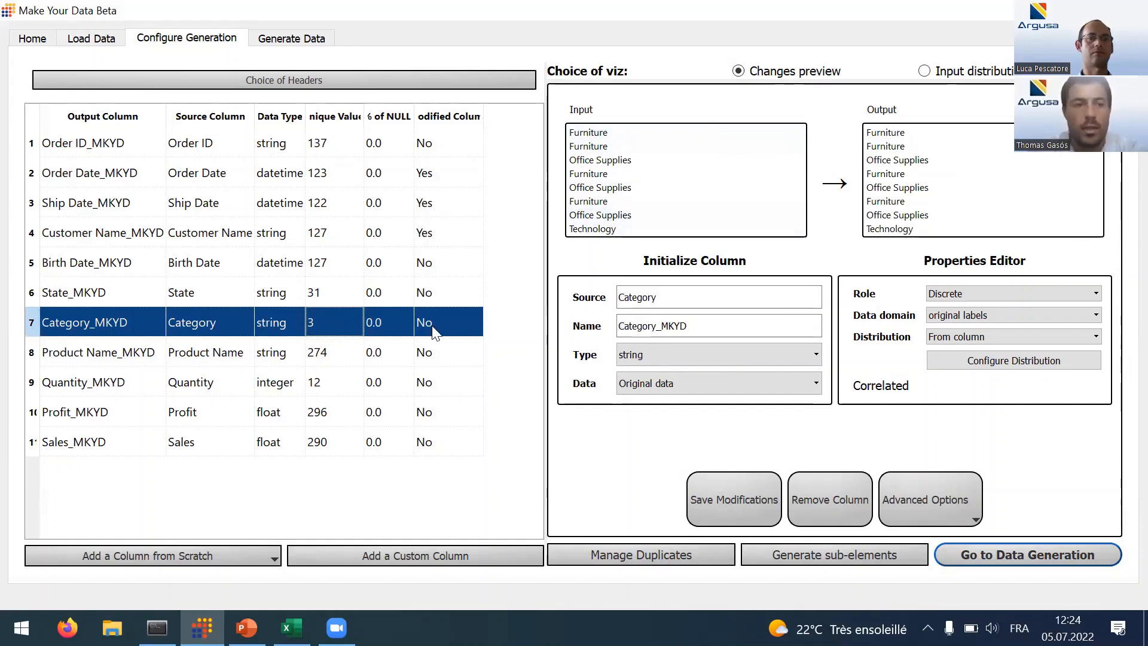
click(351, 347)
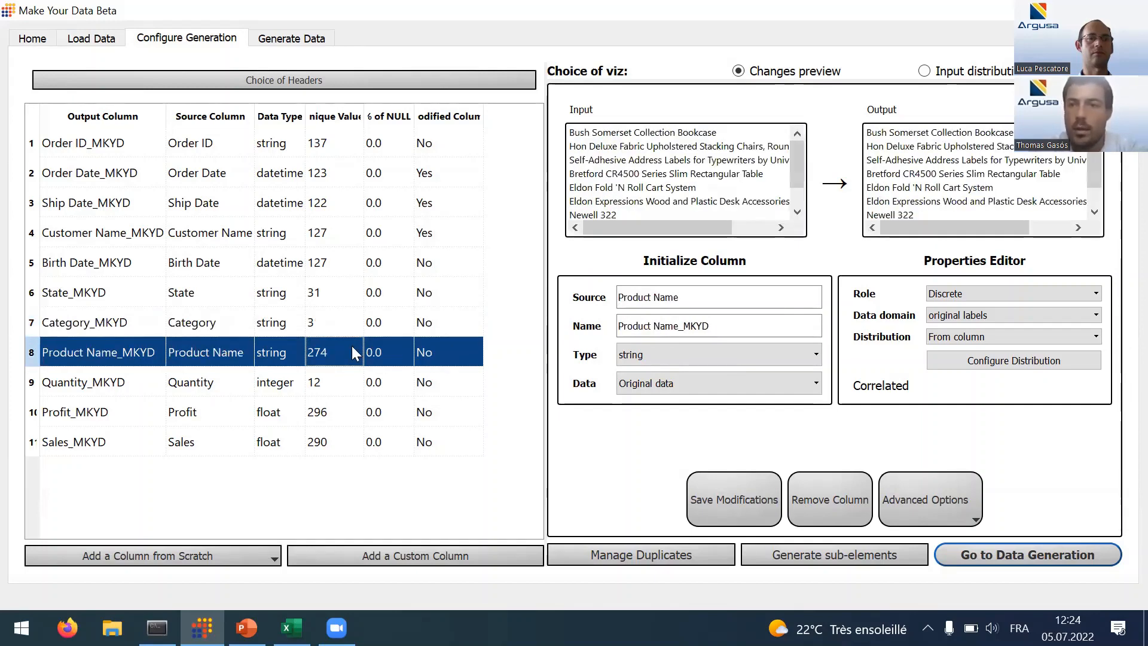
Step: Review the Quantity and Profit column previews and check the default differential privacy settings of Profit
click(304, 387)
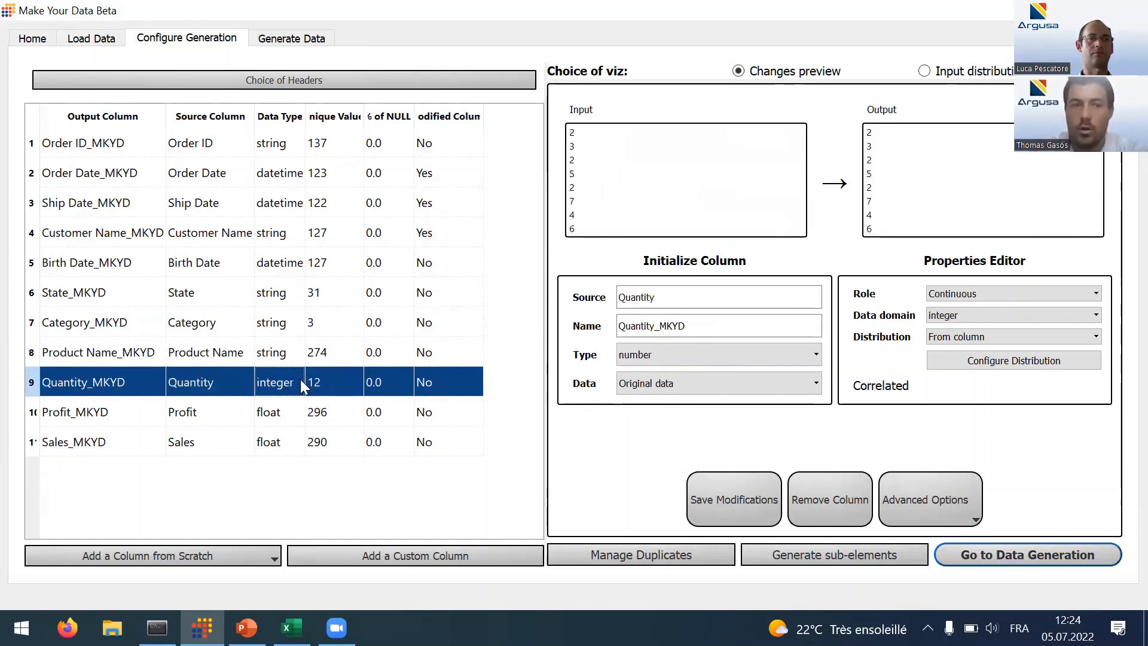
click(283, 417)
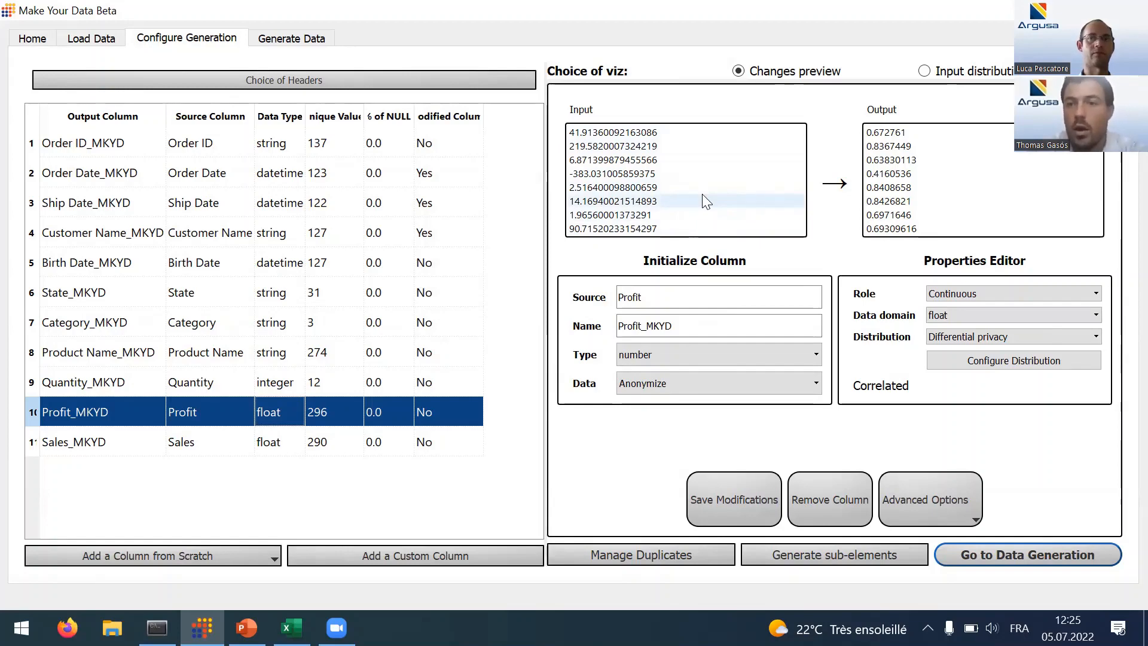
click(952, 358)
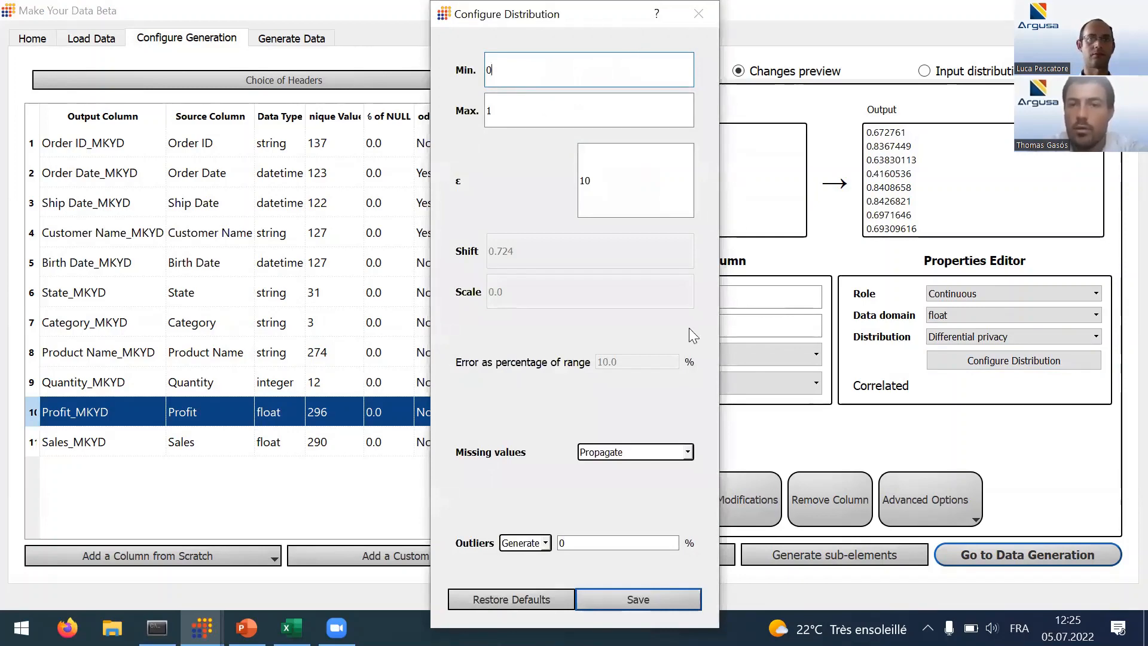
click(622, 597)
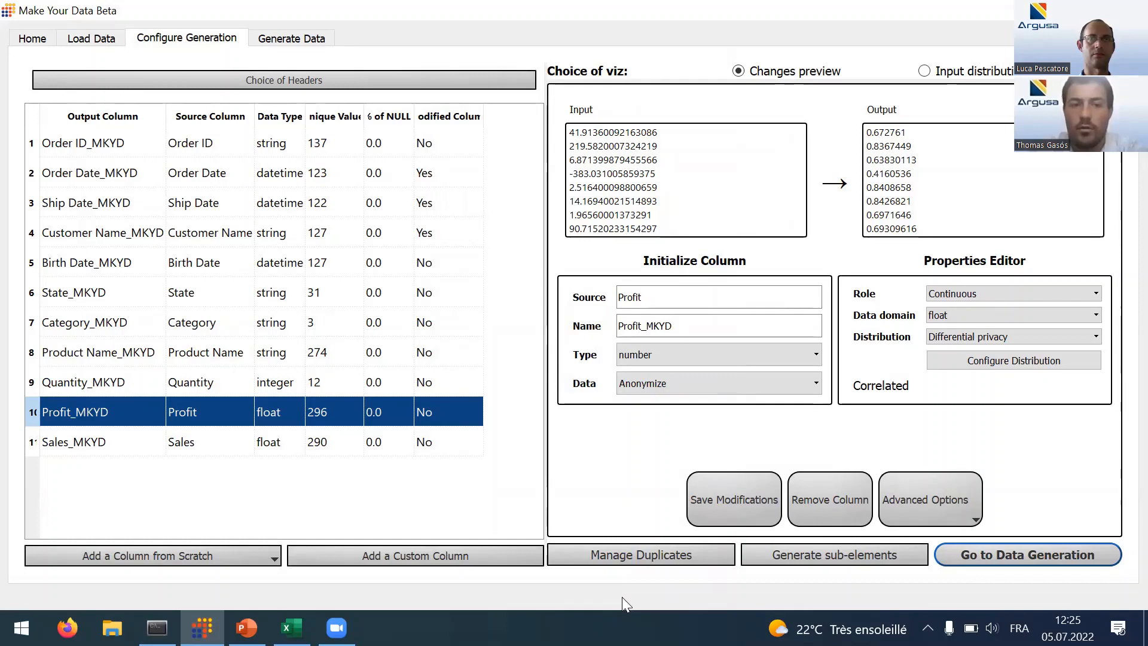
Step: Configure the Profit column's differential privacy distribution with a minimum of -500, a maximum of 200 and an epsilon of 100
click(1014, 366)
key(BackSpace)
key(BackSpace)
key(BackSpace)
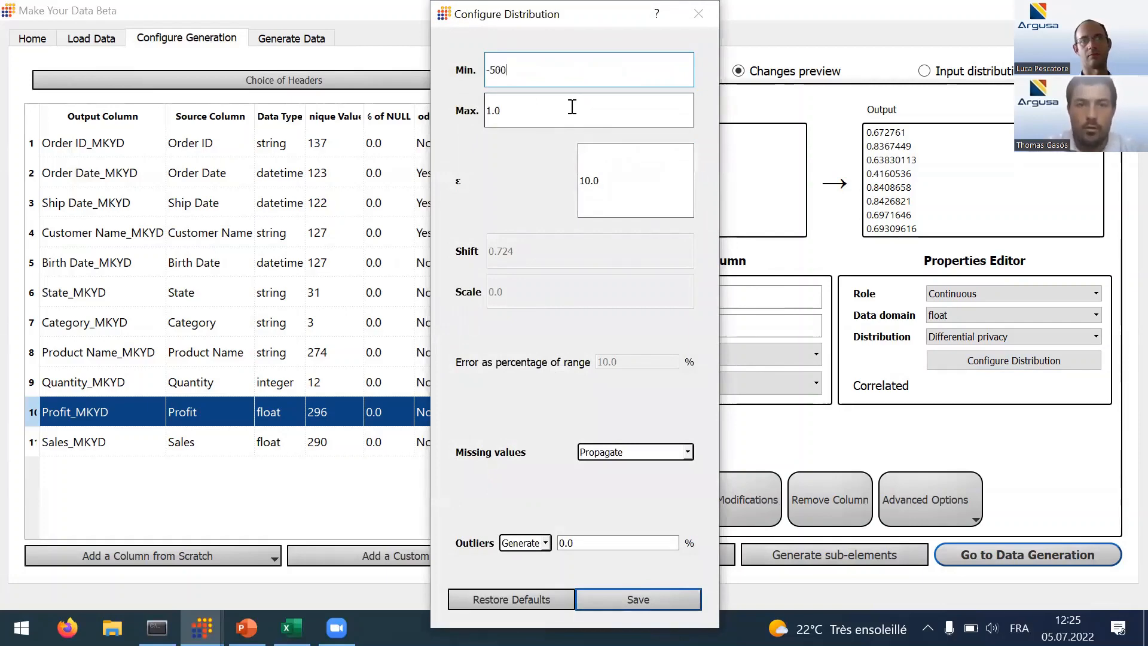
click(547, 121)
key(BackSpace)
key(BackSpace)
key(BackSpace)
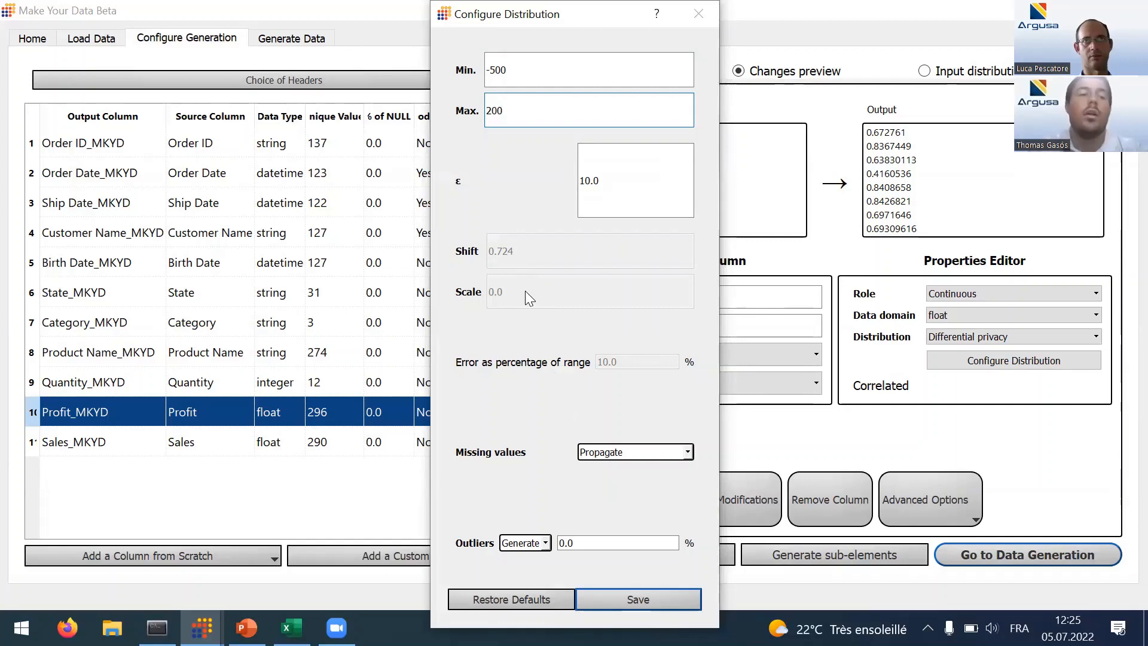
click(627, 185)
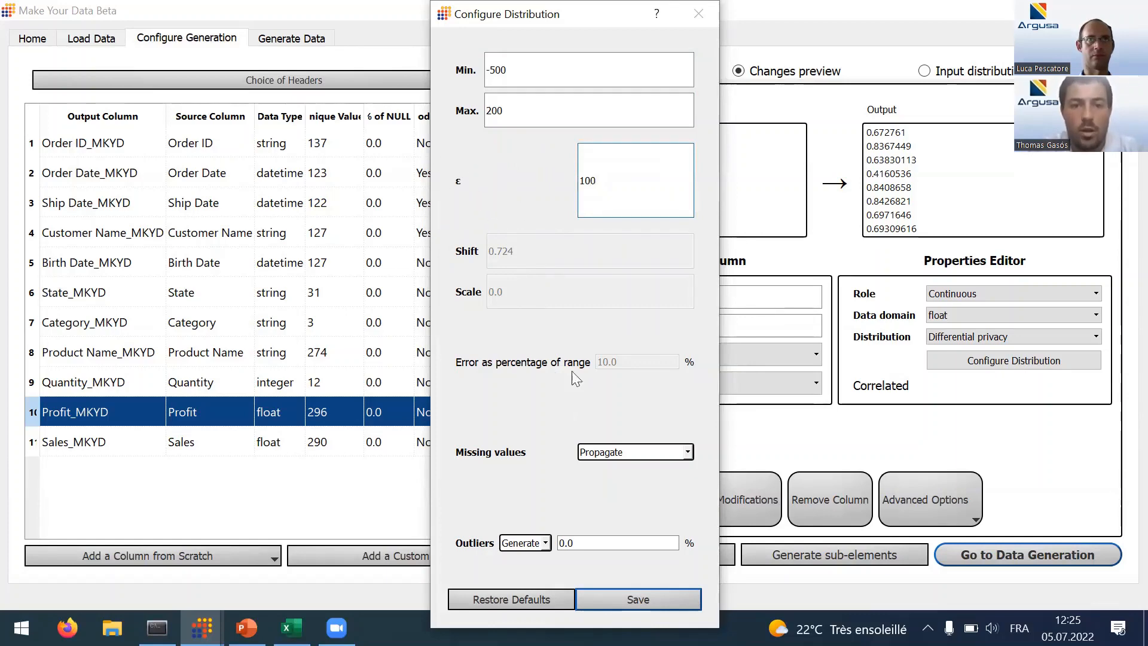
click(633, 600)
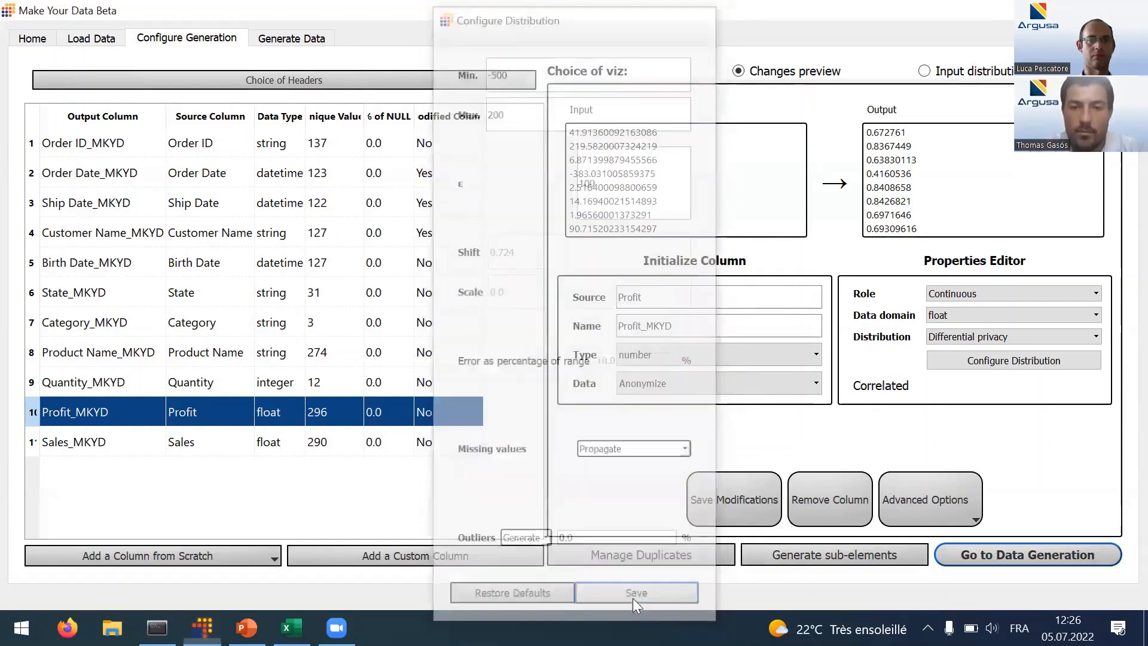
Step: Check the recalculated error percentage in the Profit distribution settings, and save the column's modifications
click(1014, 361)
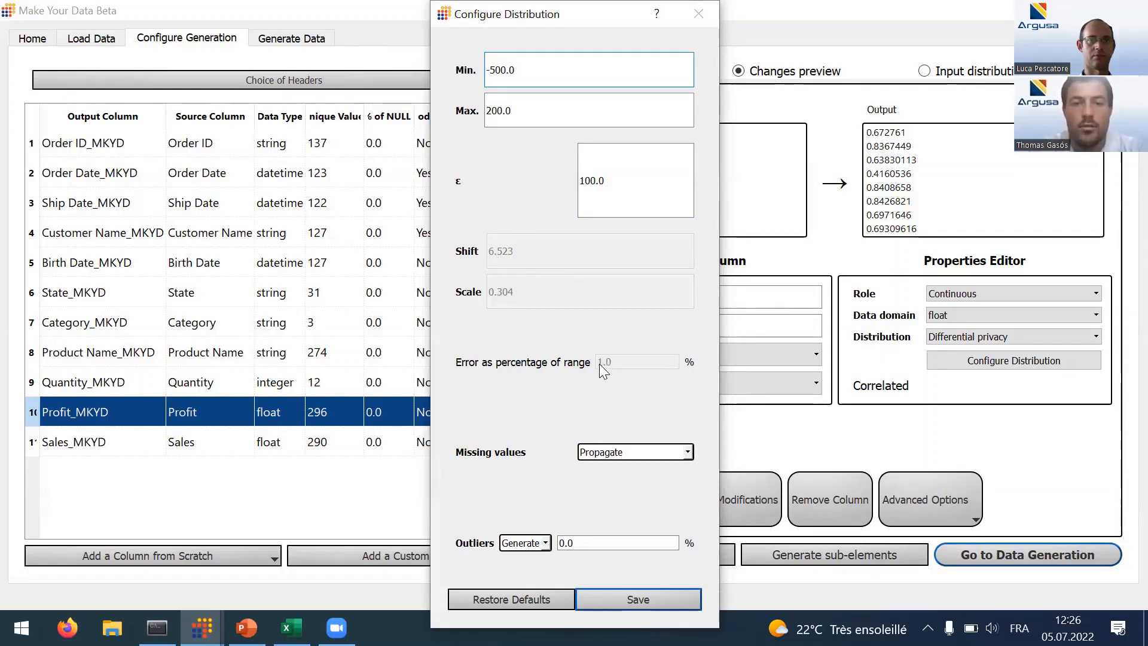
click(626, 596)
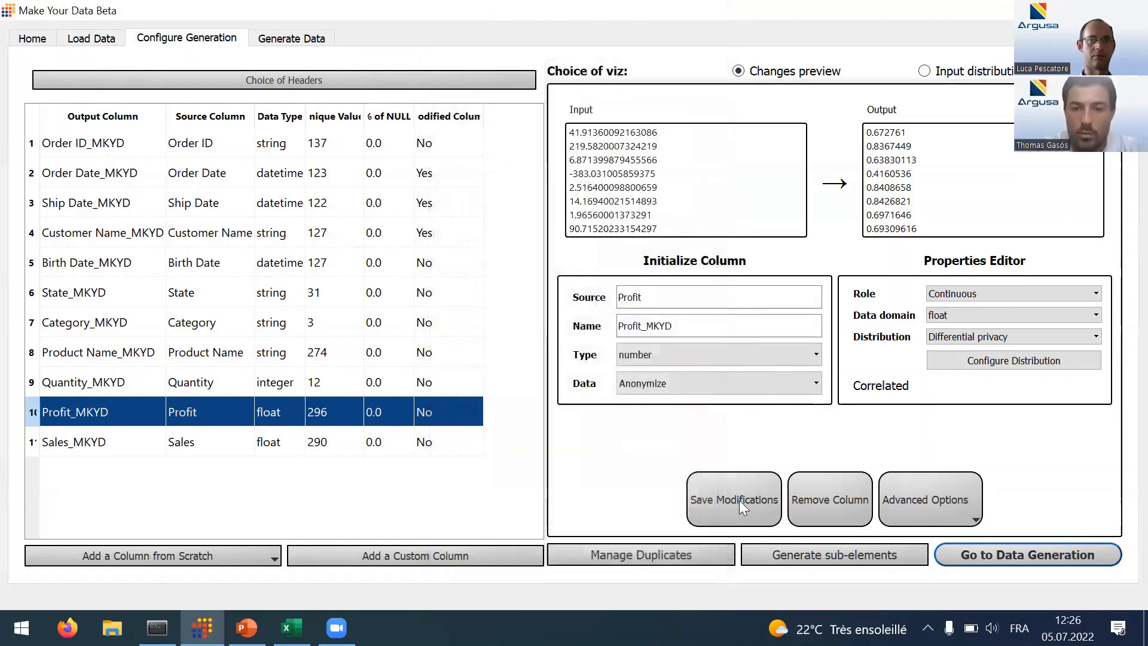
click(742, 496)
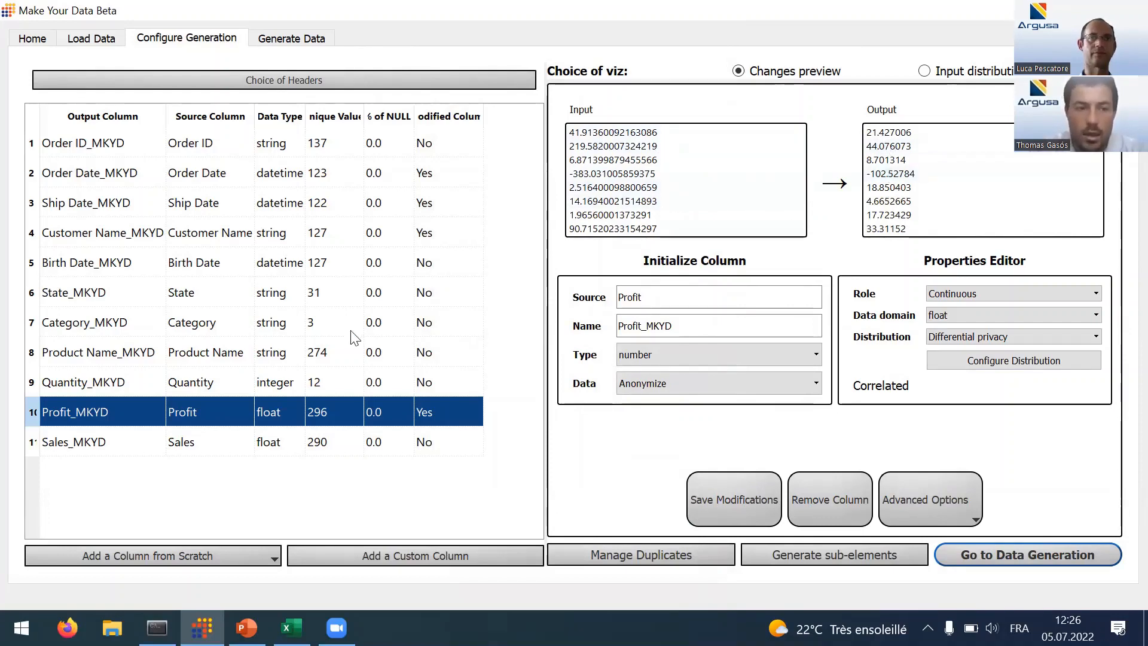
Step: Give the Sales column a k-anonymity bins distribution with a minimal bin size of 1 and a k-anonymity of 10
click(286, 444)
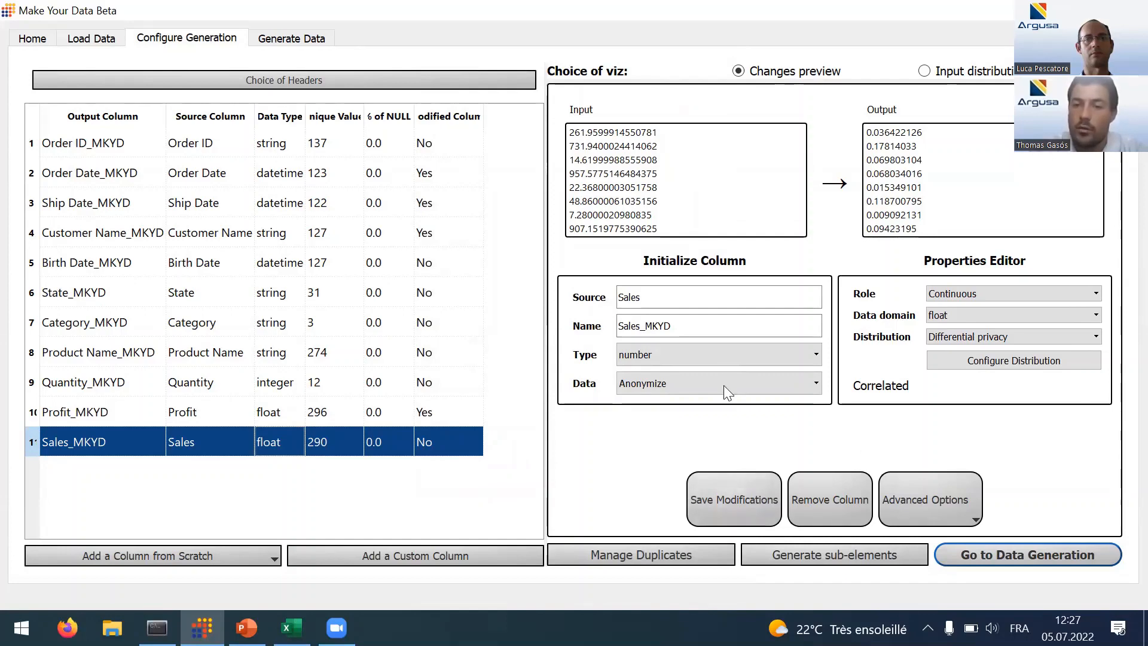
click(975, 341)
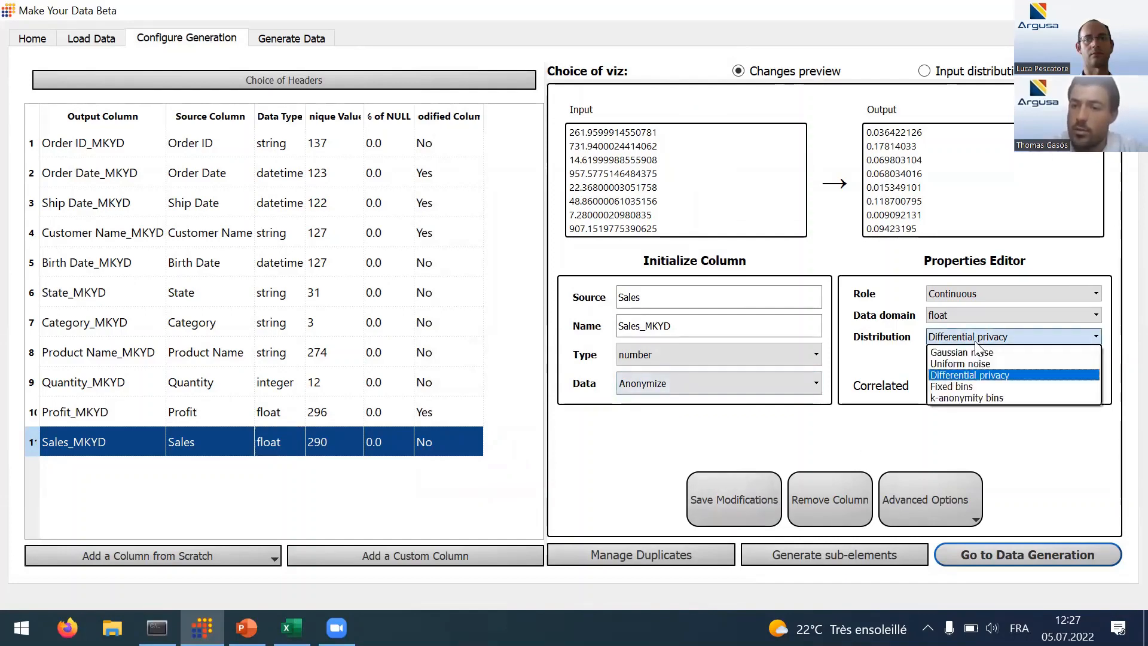
click(987, 397)
click(997, 363)
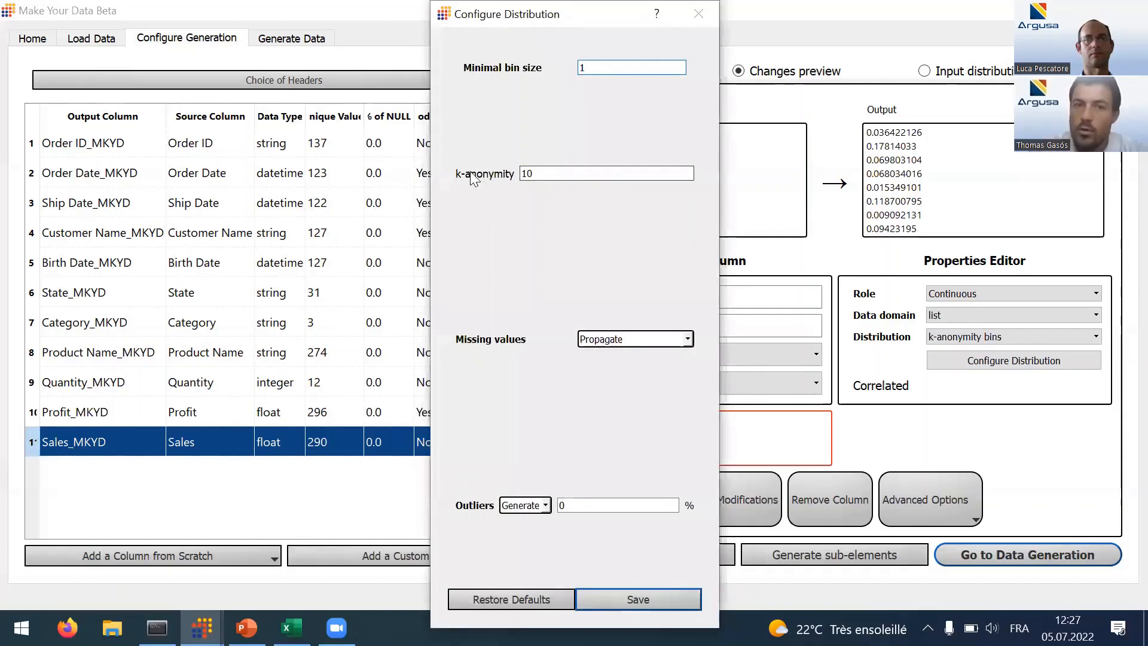
click(540, 174)
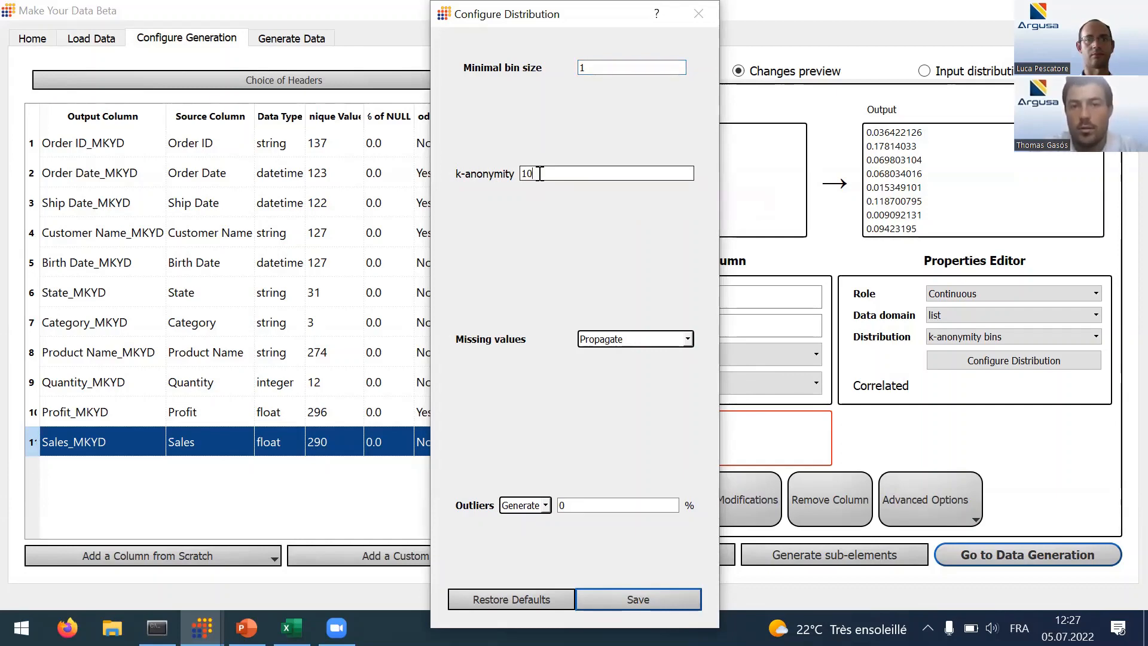
click(637, 600)
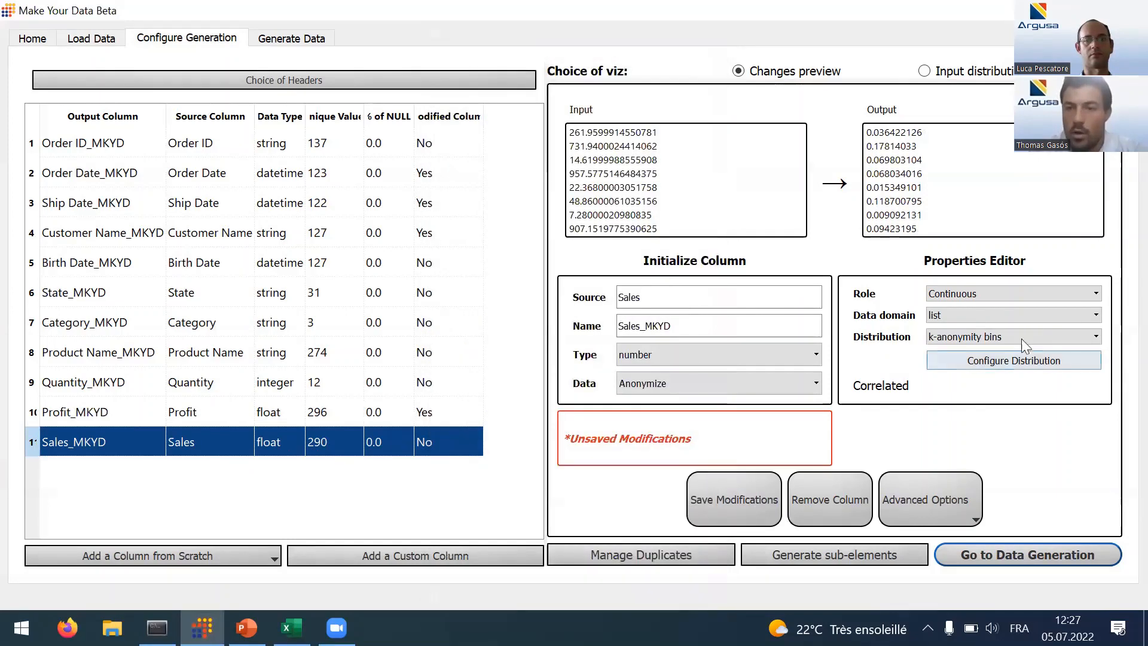
Step: Set the Sales column's data domain to range, and save the modifications
click(1056, 312)
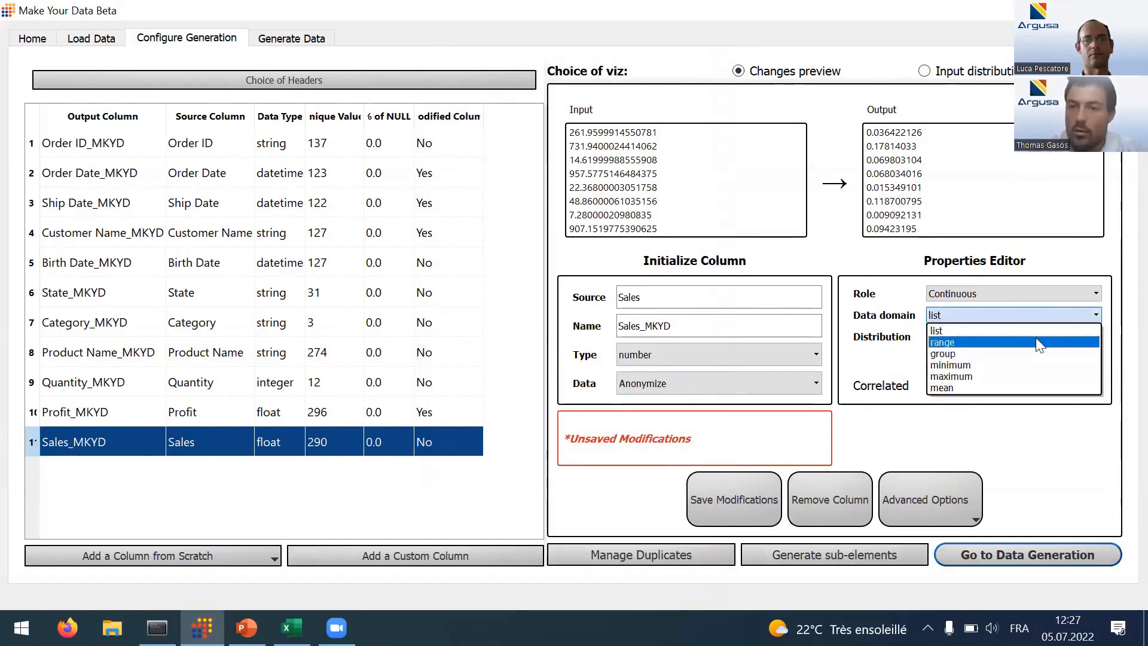
click(1036, 341)
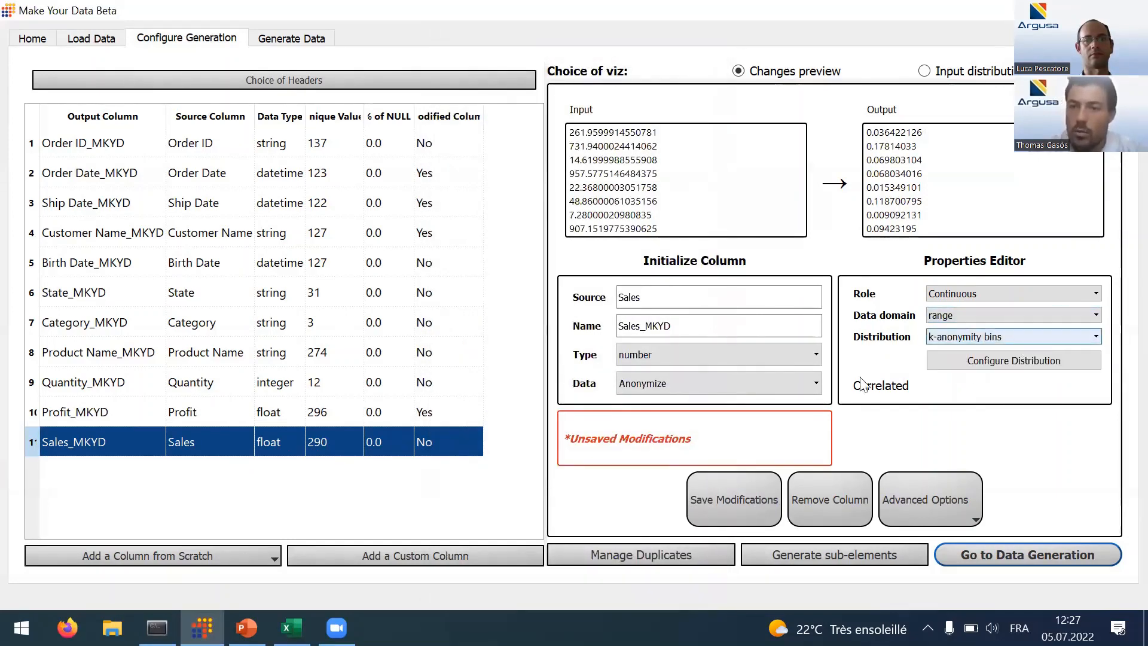
click(760, 507)
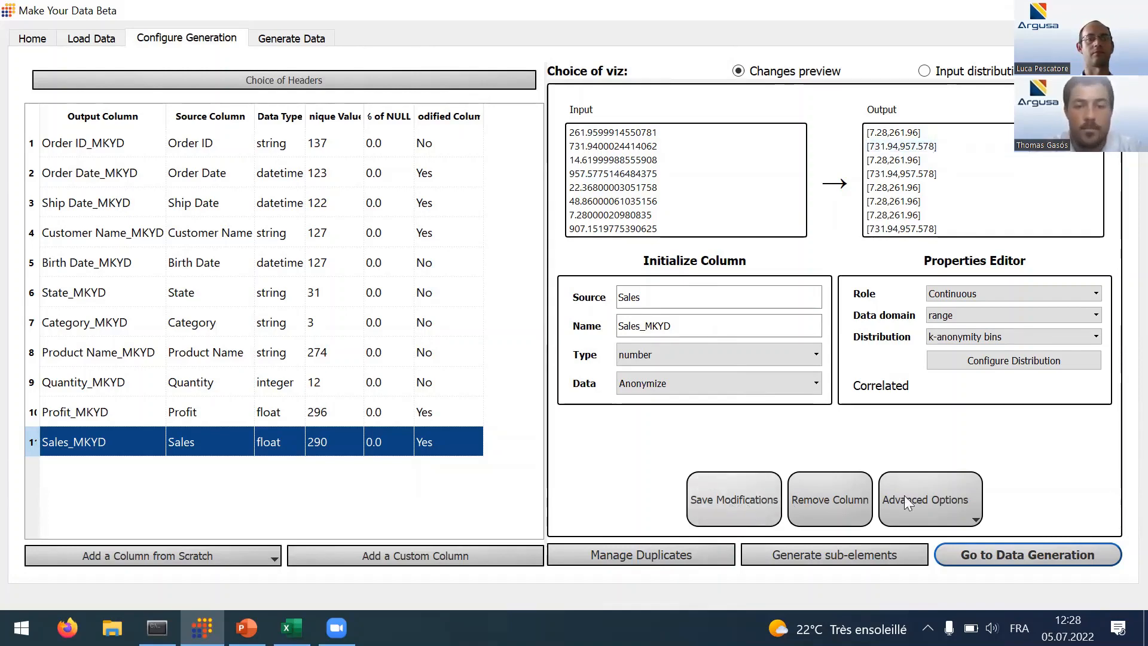
Step: Proceed to data generation and enable a hash column plus generation of the input table with the extra hash key column
click(965, 556)
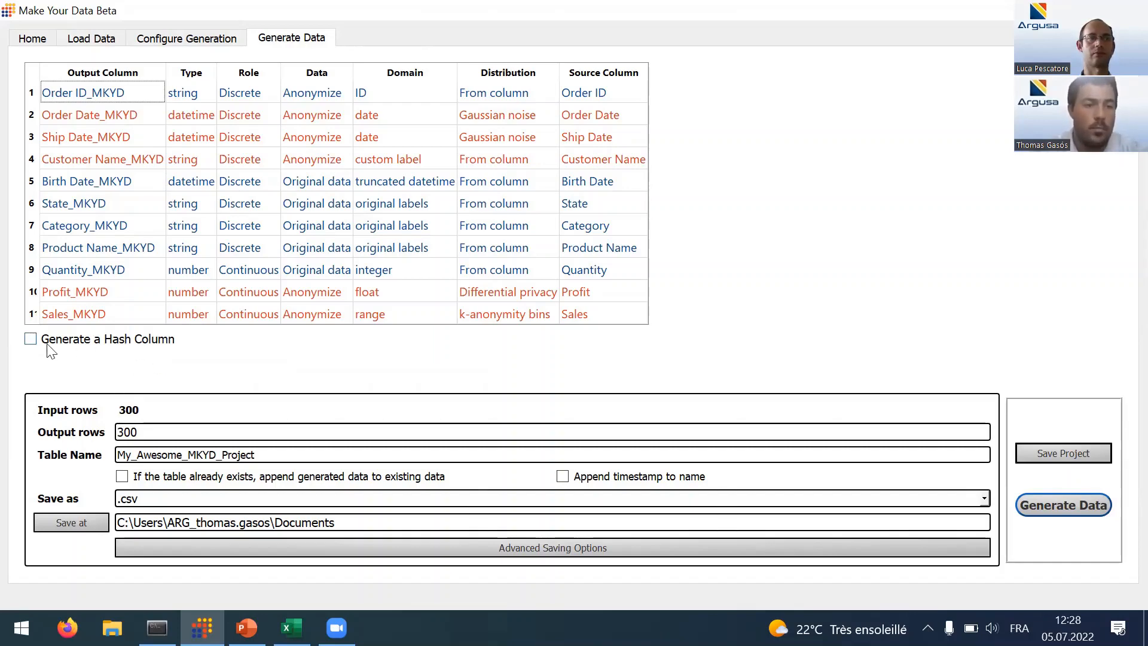
click(29, 341)
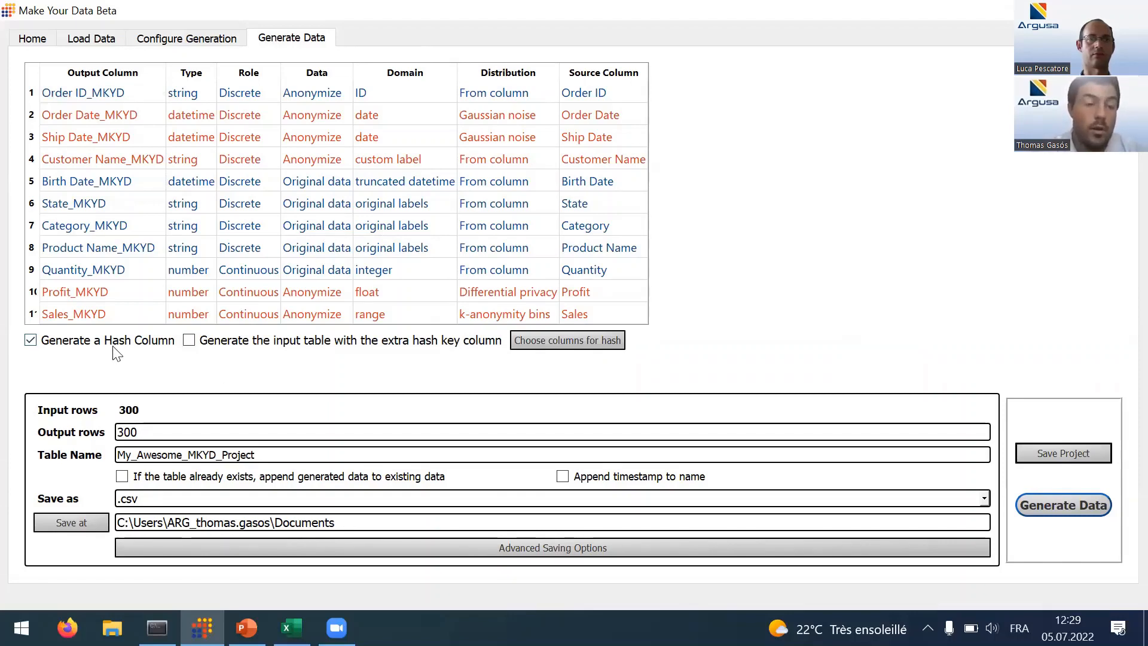
mouse_move(119, 352)
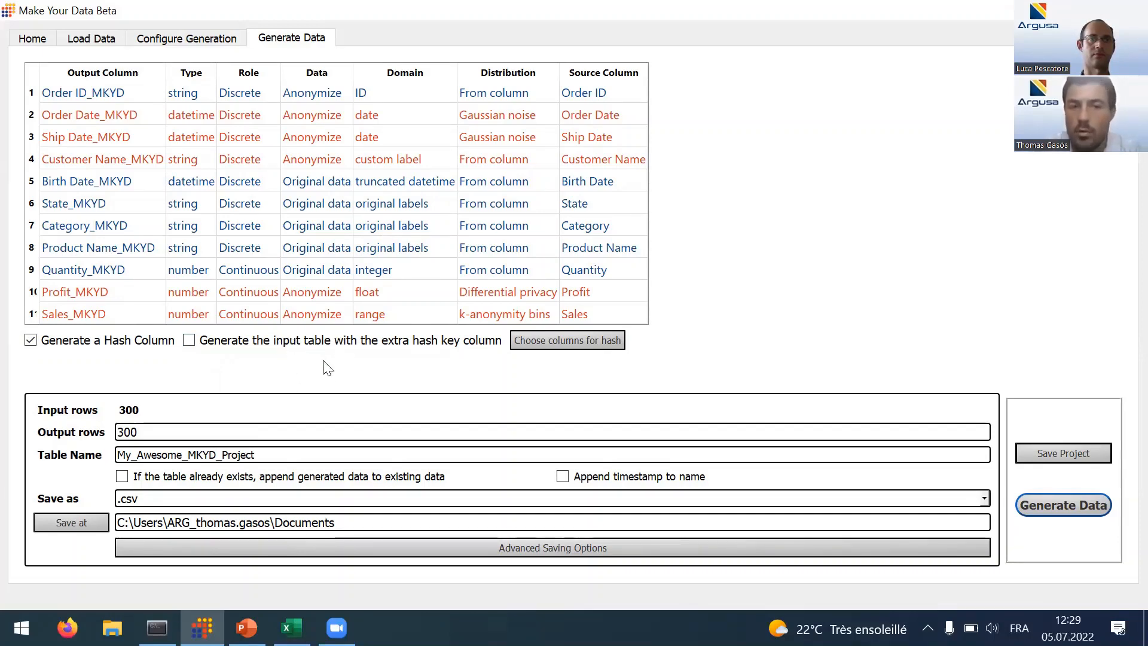
click(227, 344)
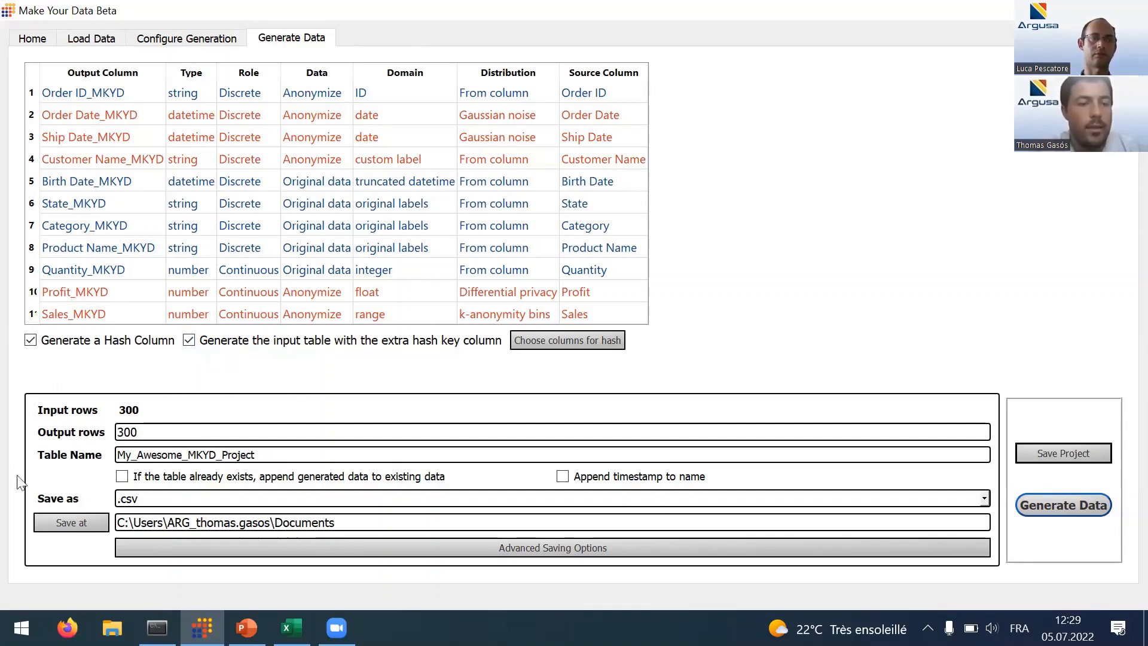
Step: Set the output format to .xlsx, name the file SuperStore_Anonymized, and generate the data
click(182, 501)
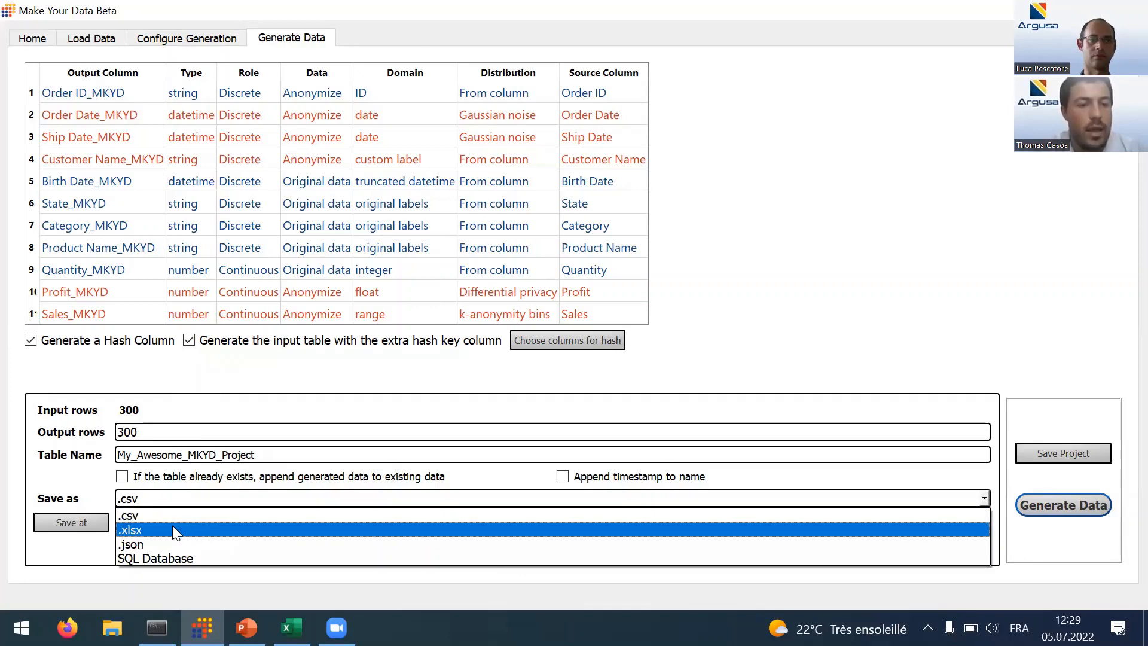
click(172, 529)
drag(296, 455, 108, 439)
text(S)
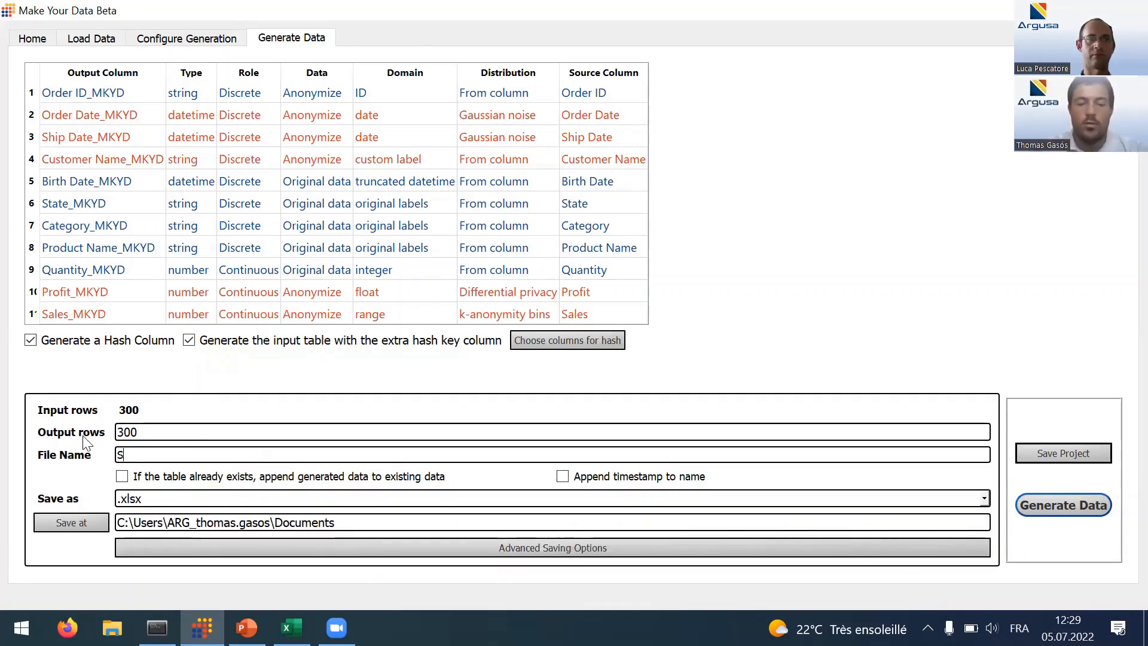
text(uperStore_Anonymized)
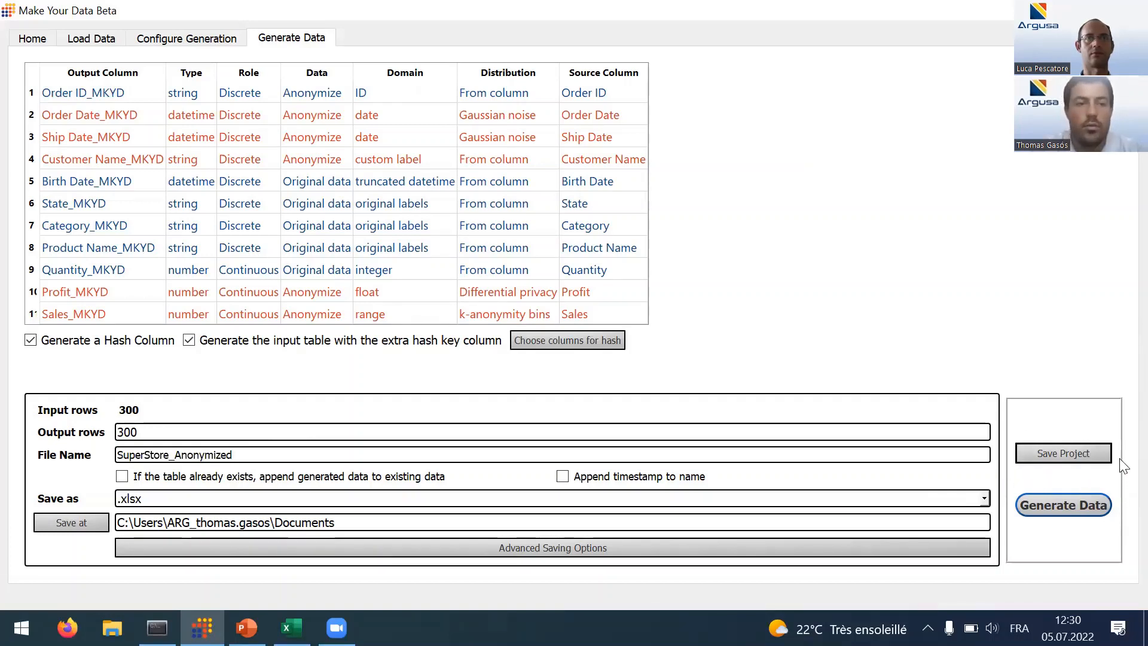
click(1086, 502)
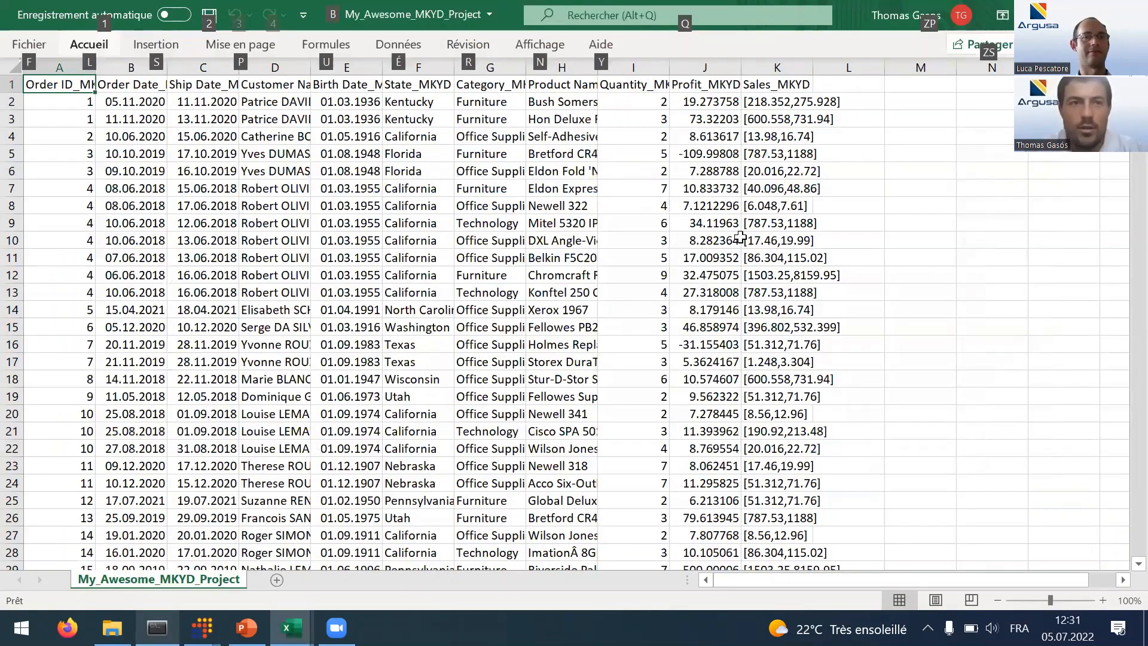
Step: In the My_Awesome_MKYD_Project sheet in Excel, auto-fit the widths of all the data columns
click(905, 228)
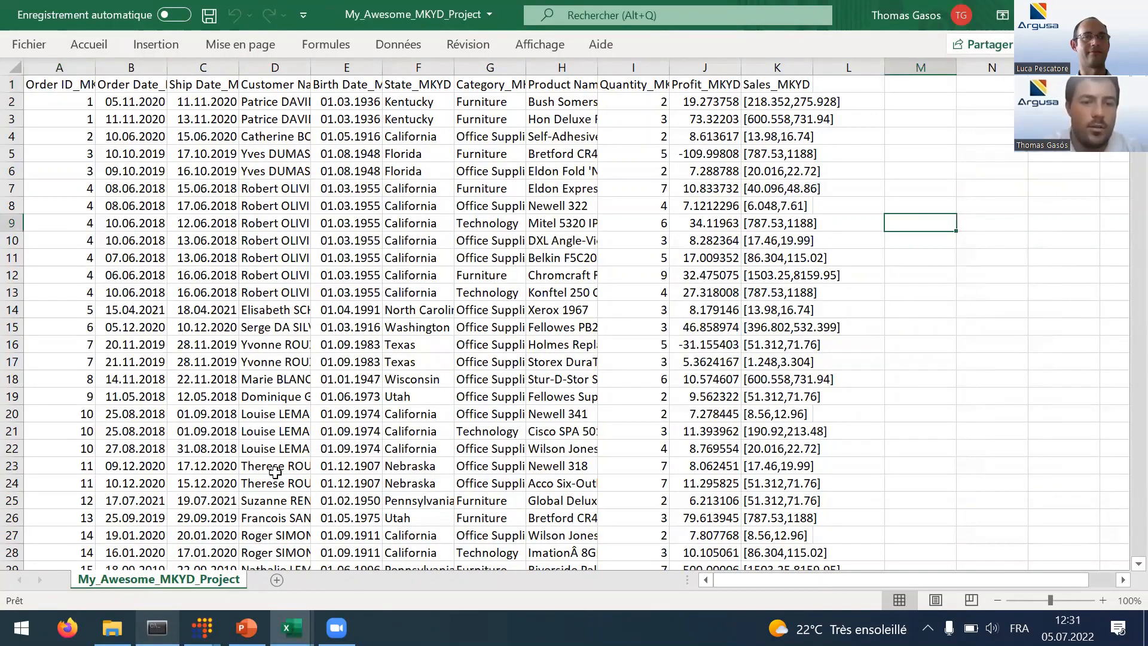
drag(59, 67, 741, 66)
double_click(741, 66)
click(472, 226)
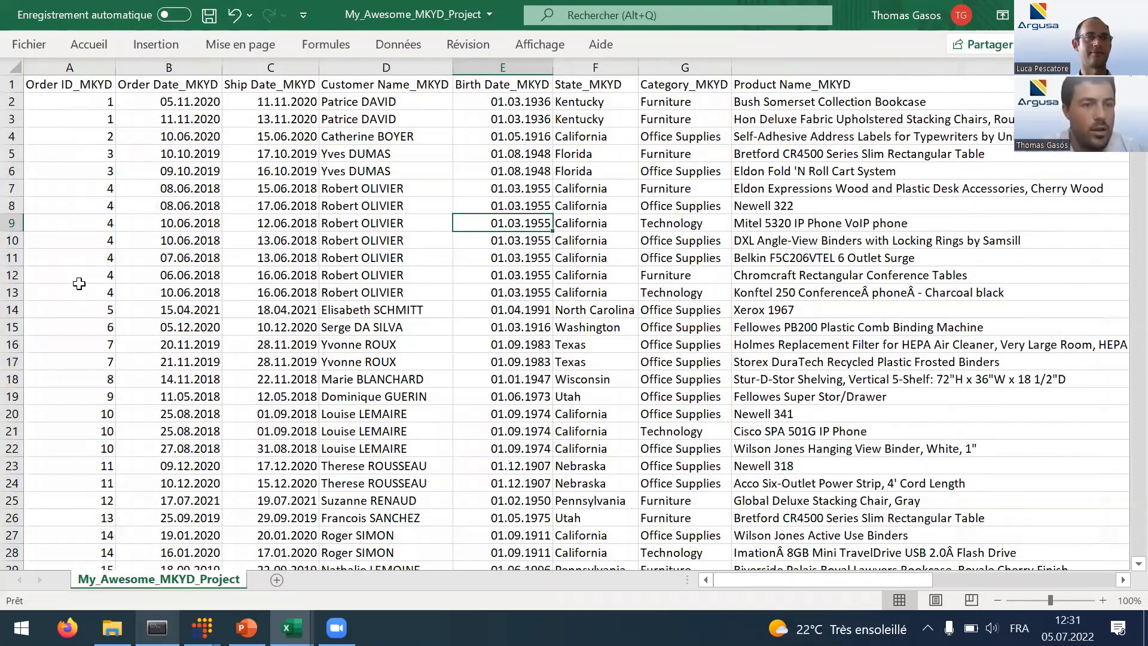
Step: Examine the anonymised Order ID, date, Customer Name, Product Name, Profit and Sales columns in the generated sheet
drag(92, 105, 90, 121)
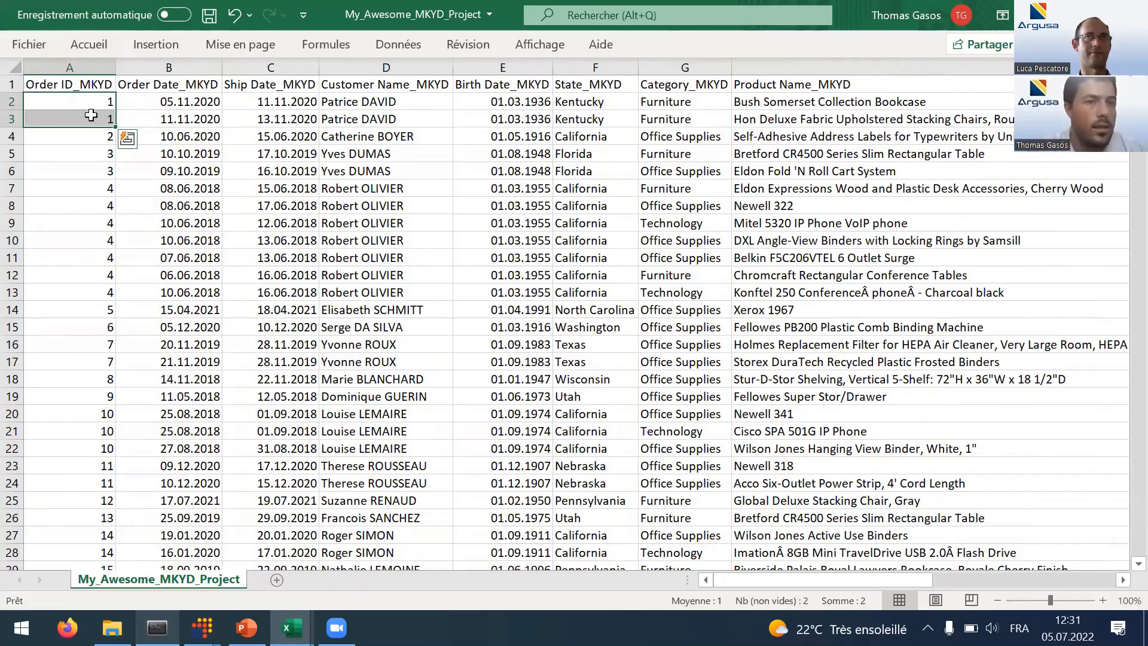
click(69, 272)
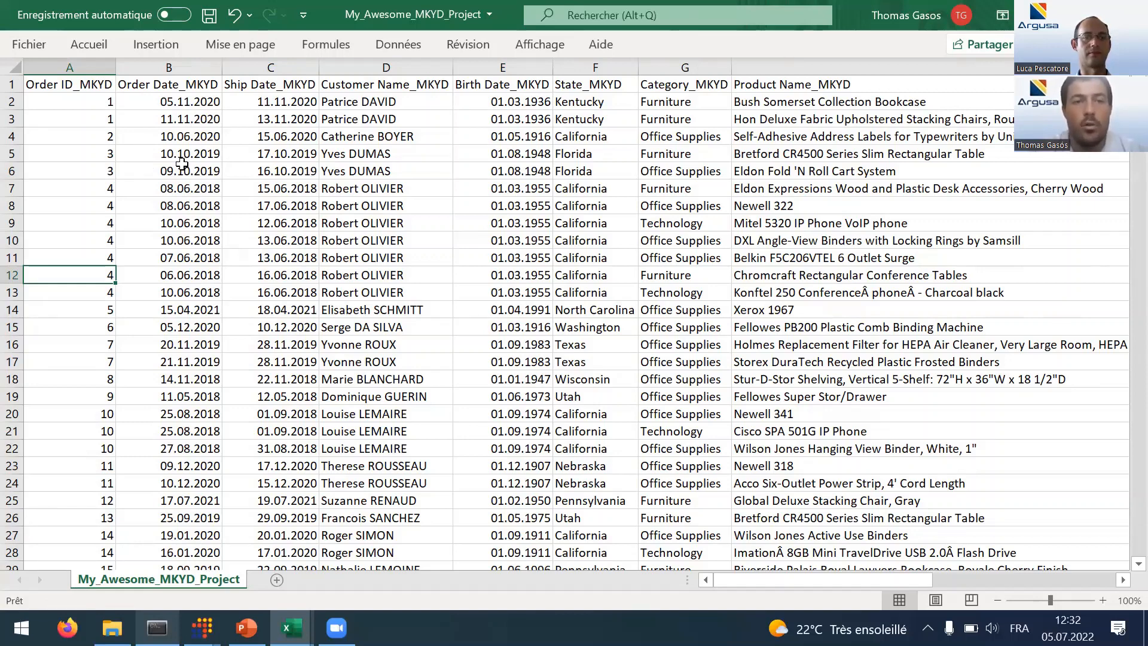
click(414, 65)
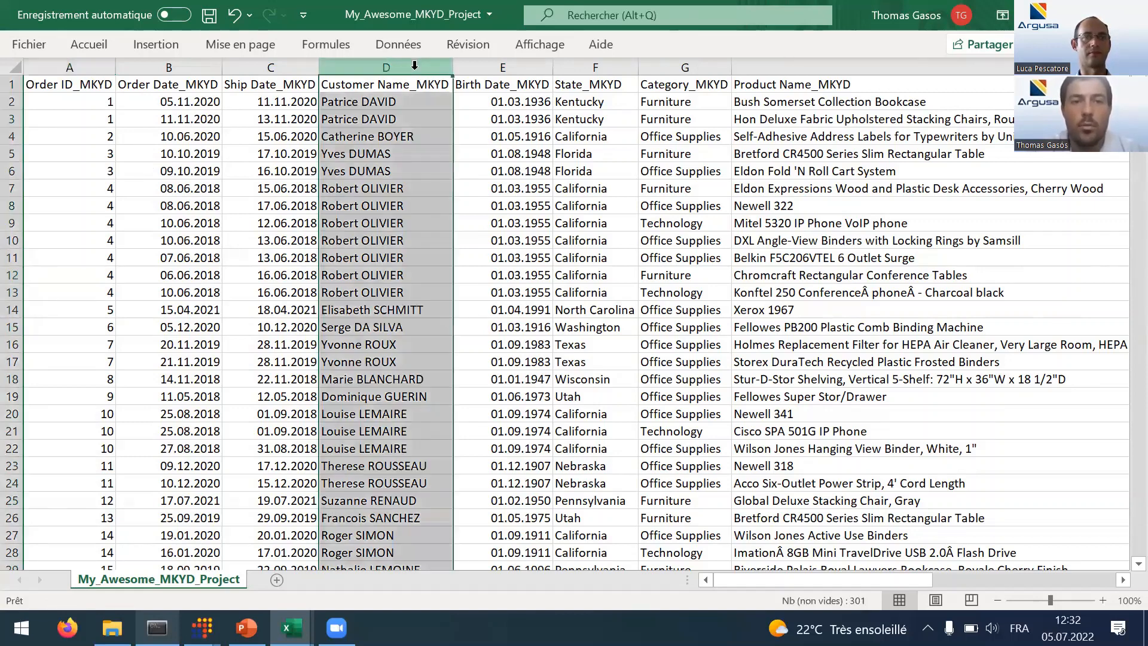
click(440, 115)
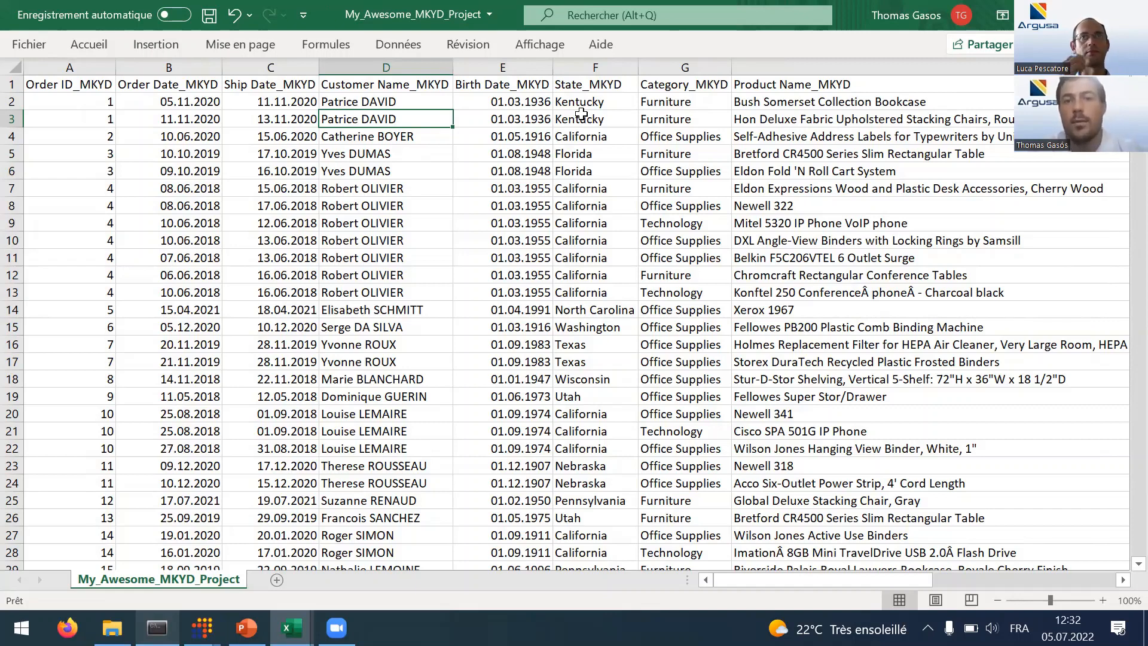
scroll(717, 169, right, 5)
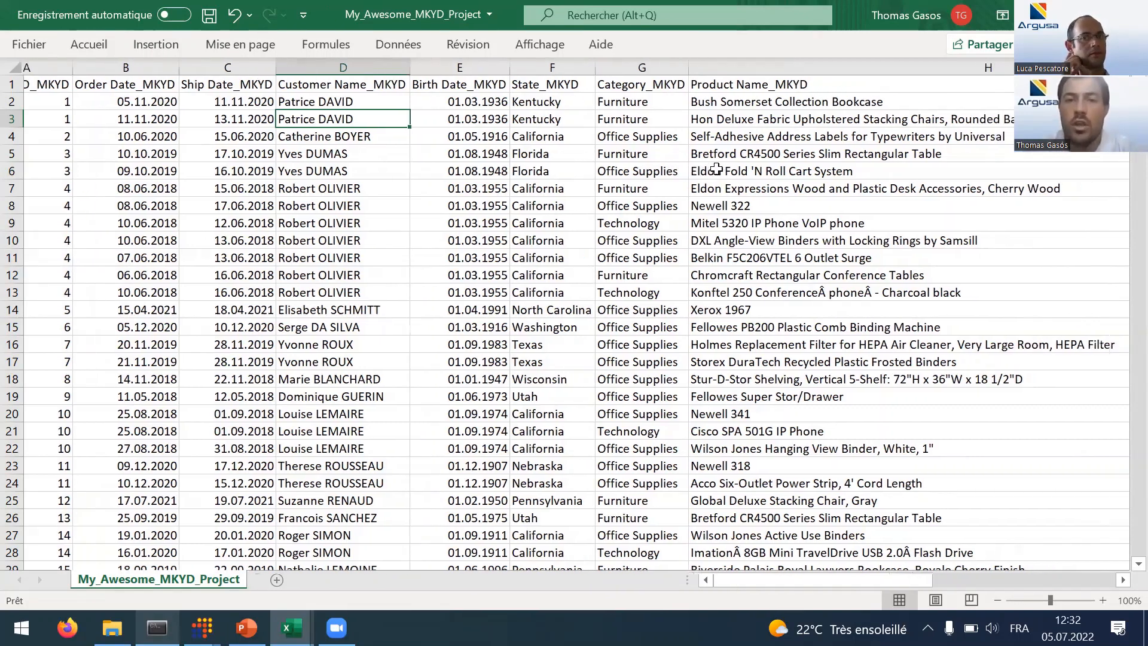
scroll(717, 170, left, 2)
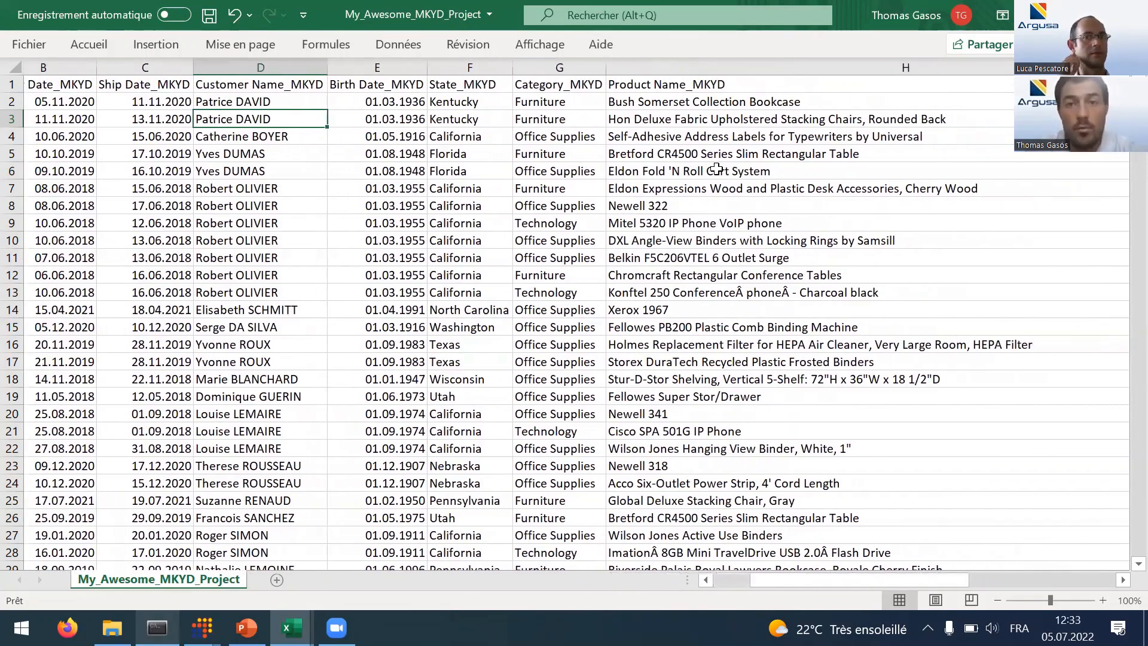
scroll(717, 169, right, 2)
scroll(717, 169, right, 3)
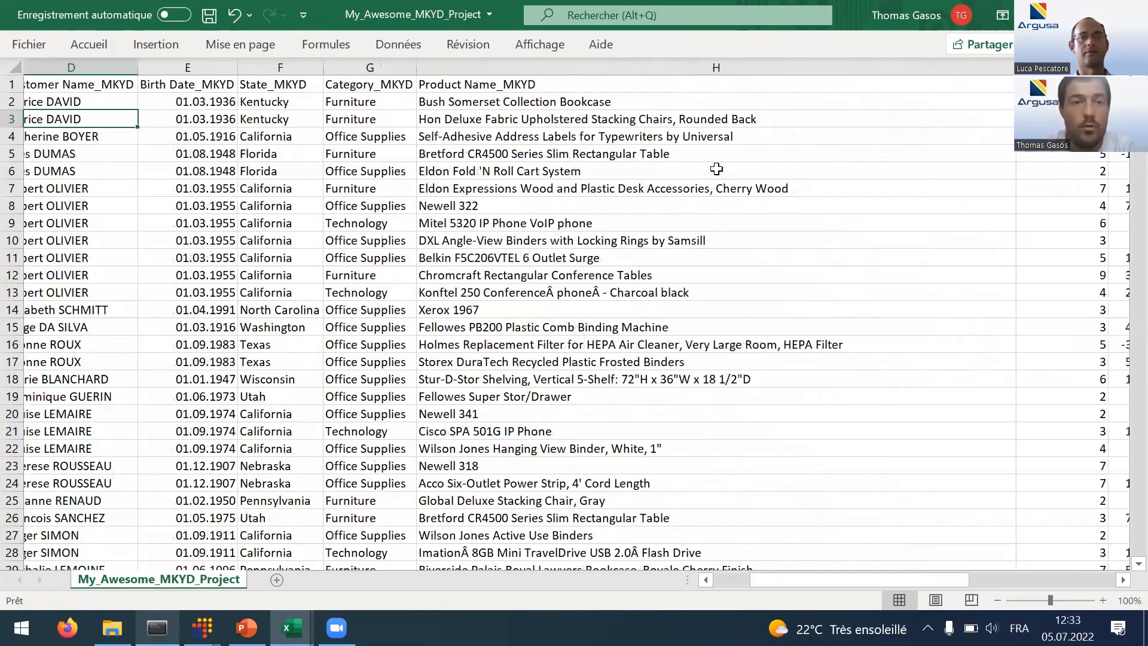
scroll(717, 169, right, 4)
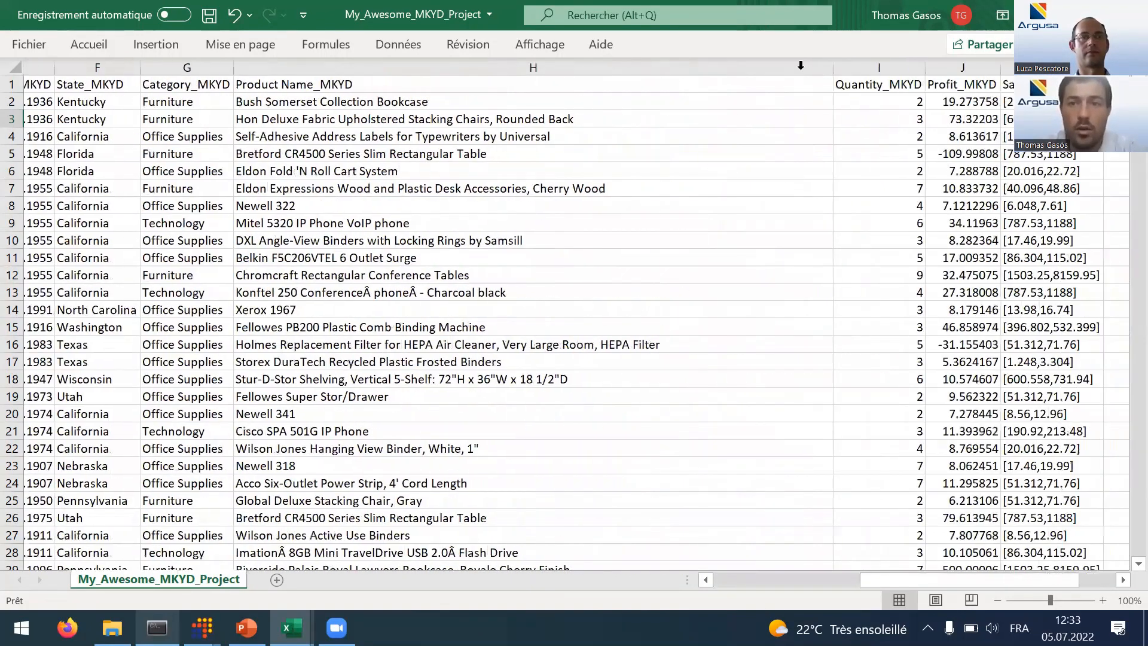
scroll(754, 249, right, 3)
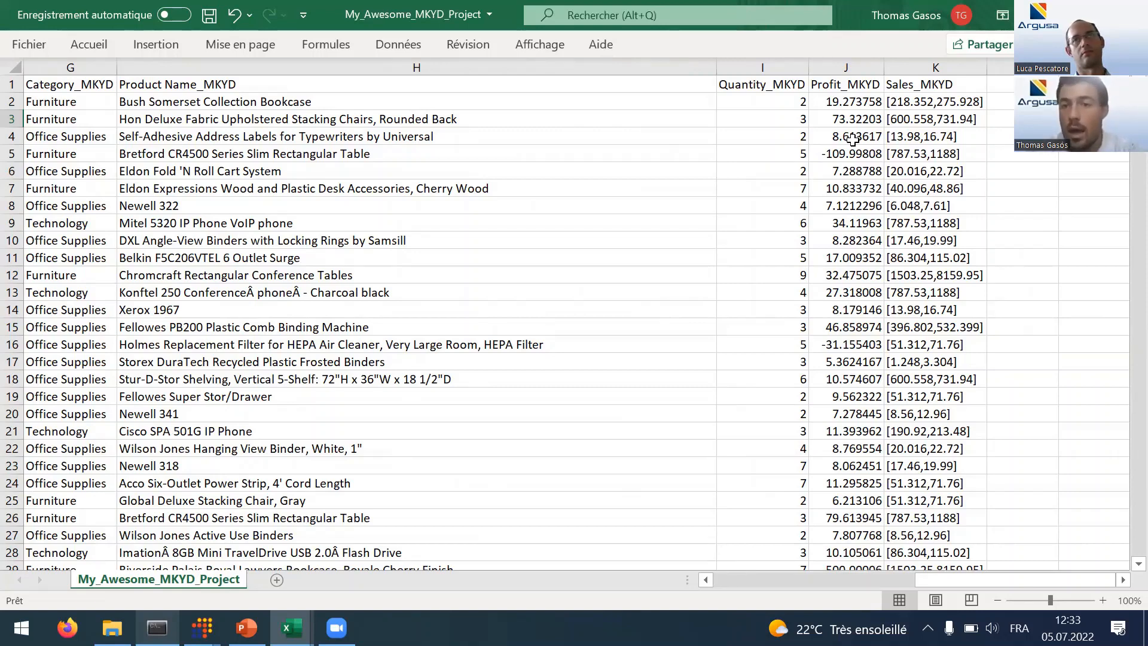
click(921, 102)
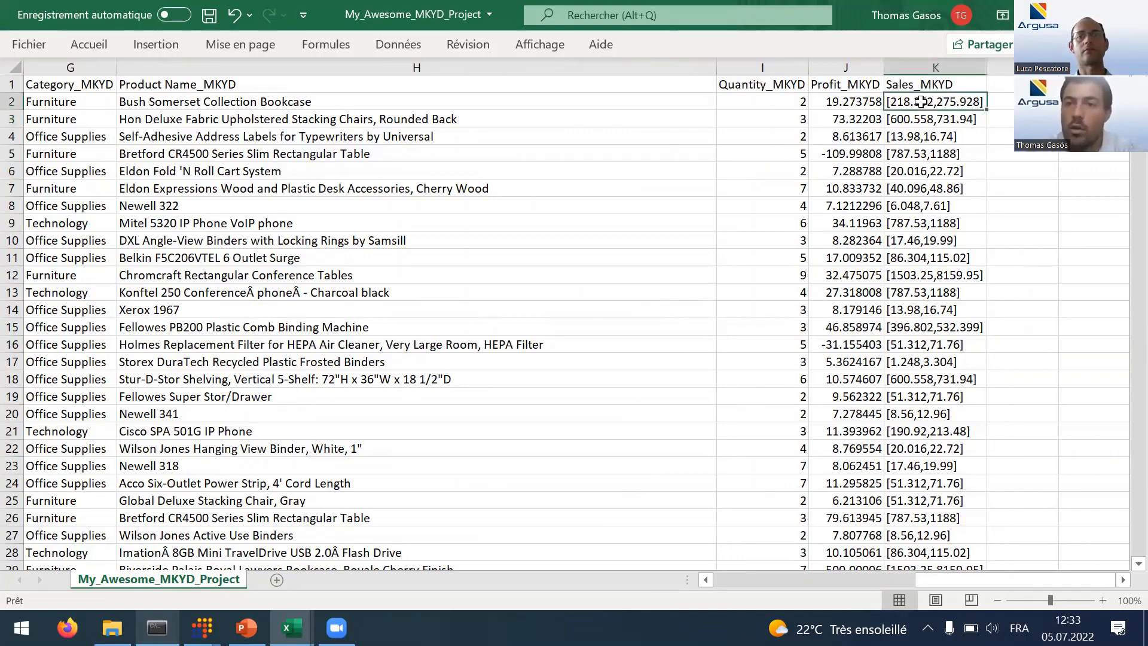